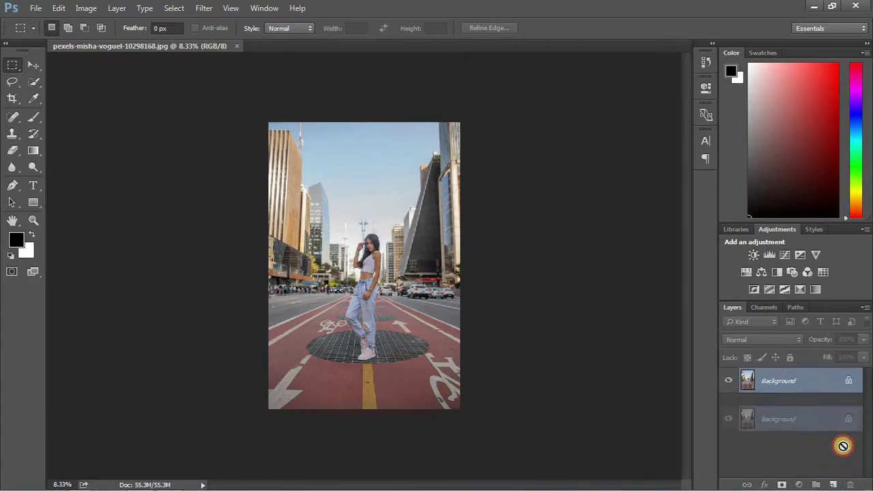
Step: Duplicate the street photo's Background layer as a Background copy layer
{"action": "left_click_drag", "start_coordinate": [832, 460], "coordinate": [833, 483]}
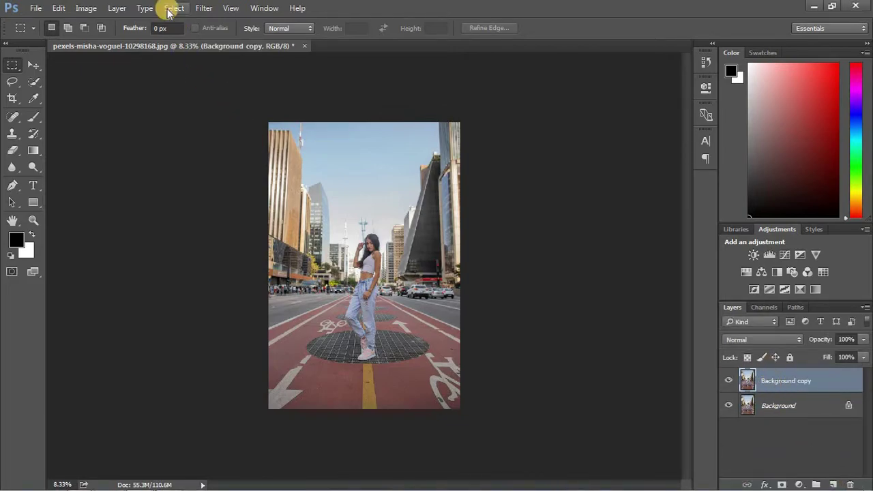
{"action": "left_click", "coordinate": [202, 8]}
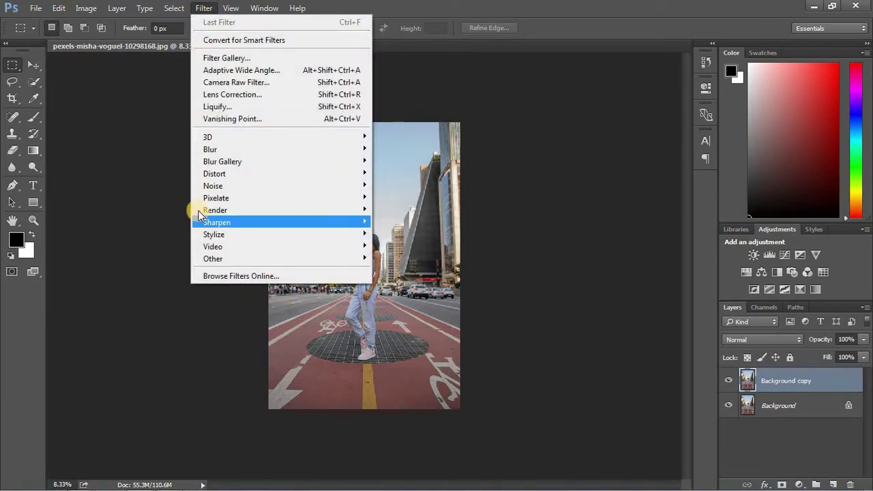
Step: In full-screen Camera Raw, set Exposure -0.35, Contrast +17, Clarity +22, Vibrance +18 and a slightly cooler white balance
{"action": "left_click", "coordinate": [217, 85]}
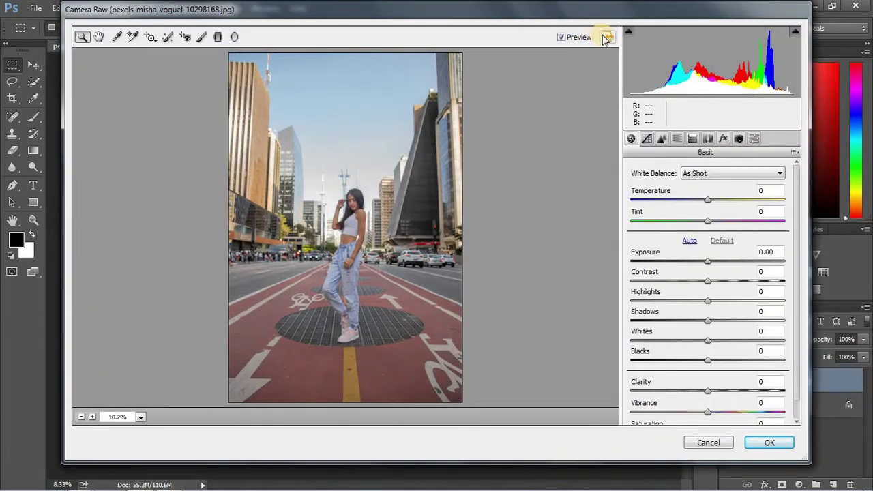
{"action": "left_click", "coordinate": [604, 35]}
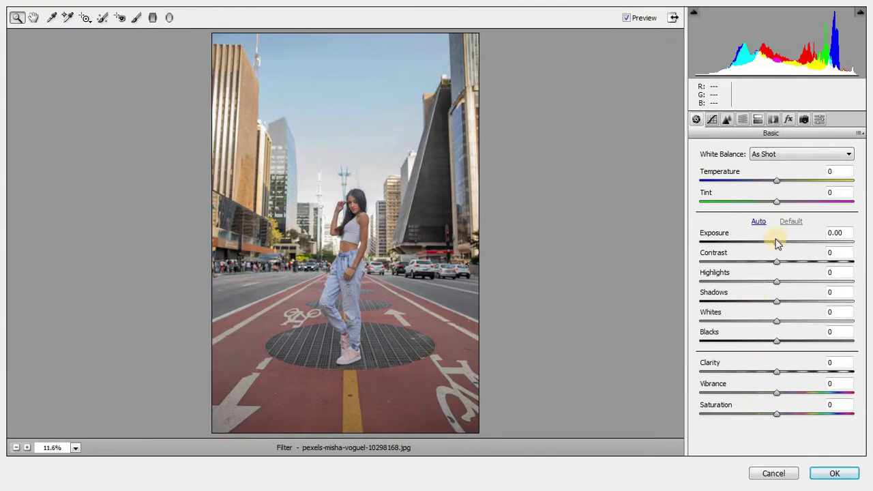
{"action": "mouse_move", "coordinate": [777, 242]}
{"action": "left_mouse_down"}
{"action": "mouse_move", "coordinate": [789, 261]}
{"action": "mouse_move", "coordinate": [759, 282]}
{"action": "mouse_move", "coordinate": [799, 307]}
{"action": "mouse_move", "coordinate": [789, 323]}
{"action": "mouse_move", "coordinate": [769, 328]}
{"action": "mouse_move", "coordinate": [797, 327]}
{"action": "mouse_move", "coordinate": [789, 345]}
{"action": "mouse_move", "coordinate": [767, 353]}
{"action": "mouse_move", "coordinate": [793, 377]}
{"action": "mouse_move", "coordinate": [789, 389]}
{"action": "mouse_move", "coordinate": [765, 396]}
{"action": "mouse_move", "coordinate": [791, 394]}
{"action": "mouse_move", "coordinate": [799, 409]}
{"action": "mouse_move", "coordinate": [780, 416]}
{"action": "left_mouse_up"}
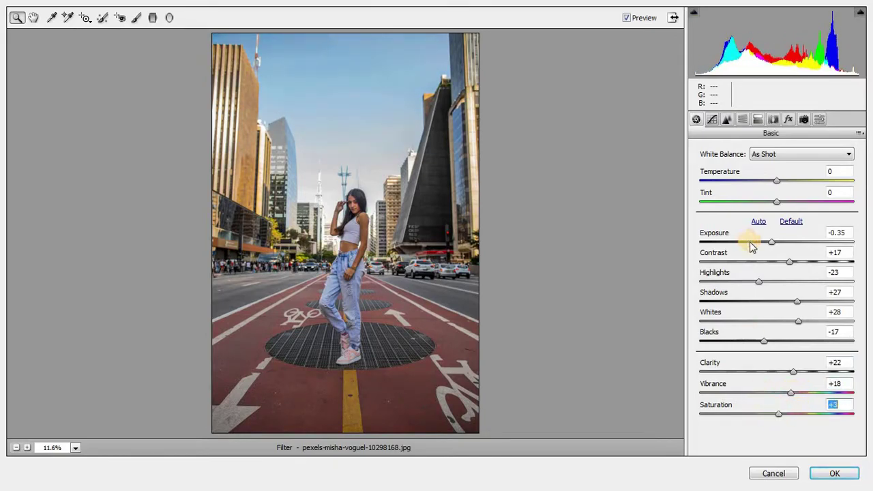
{"action": "mouse_move", "coordinate": [777, 187]}
{"action": "left_mouse_down"}
{"action": "mouse_move", "coordinate": [766, 205]}
{"action": "mouse_move", "coordinate": [788, 210]}
{"action": "mouse_move", "coordinate": [774, 188]}
{"action": "mouse_move", "coordinate": [791, 205]}
{"action": "left_mouse_up"}
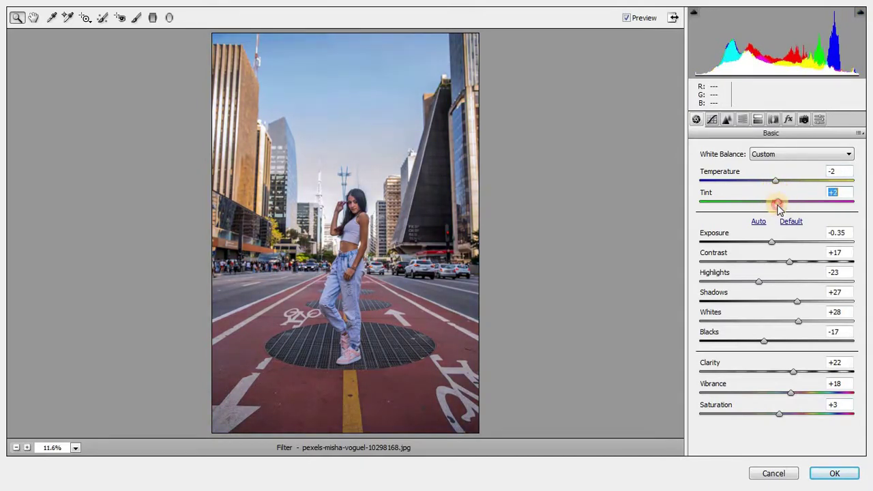
{"action": "left_click", "coordinate": [717, 120]}
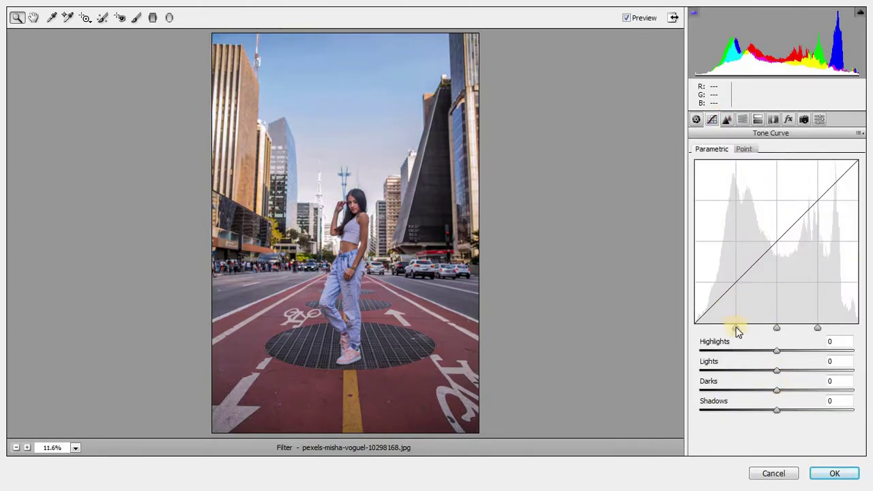
Step: Set the parametric curve to Lights -13, Darks +12, Shadows -43, with noise reduction Luminance 32, Color 19
{"action": "mouse_move", "coordinate": [779, 356]}
{"action": "left_mouse_down"}
{"action": "mouse_move", "coordinate": [795, 370]}
{"action": "mouse_move", "coordinate": [767, 372]}
{"action": "mouse_move", "coordinate": [793, 390]}
{"action": "mouse_move", "coordinate": [785, 389]}
{"action": "mouse_move", "coordinate": [793, 408]}
{"action": "mouse_move", "coordinate": [753, 415]}
{"action": "left_mouse_up"}
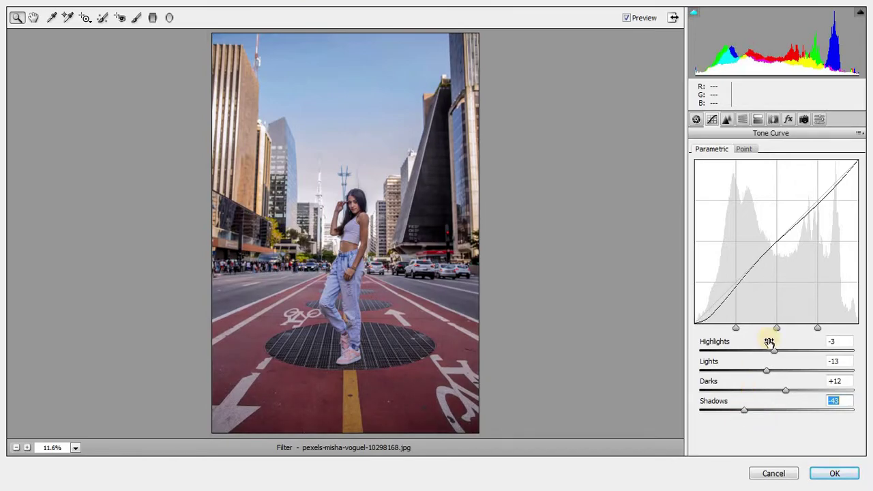
{"action": "left_click", "coordinate": [726, 120]}
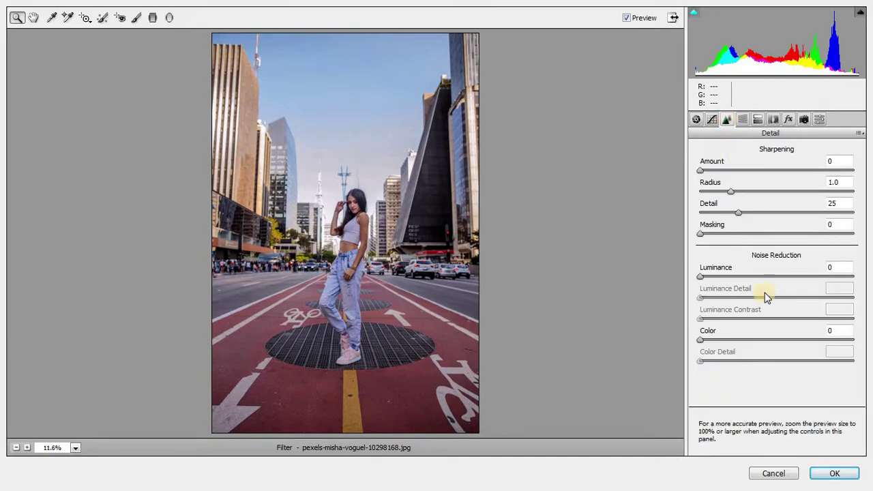
{"action": "left_click_drag", "start_coordinate": [703, 274], "coordinate": [728, 280]}
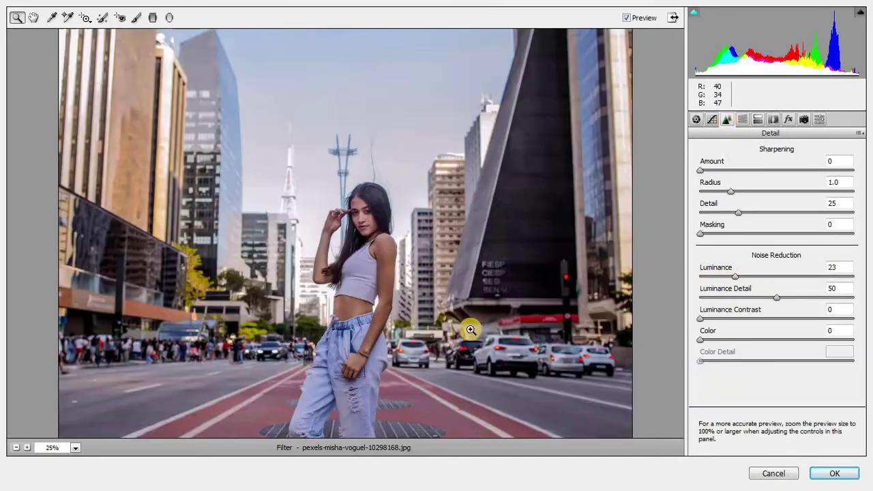
{"action": "key", "text": "ctrl+plus"}
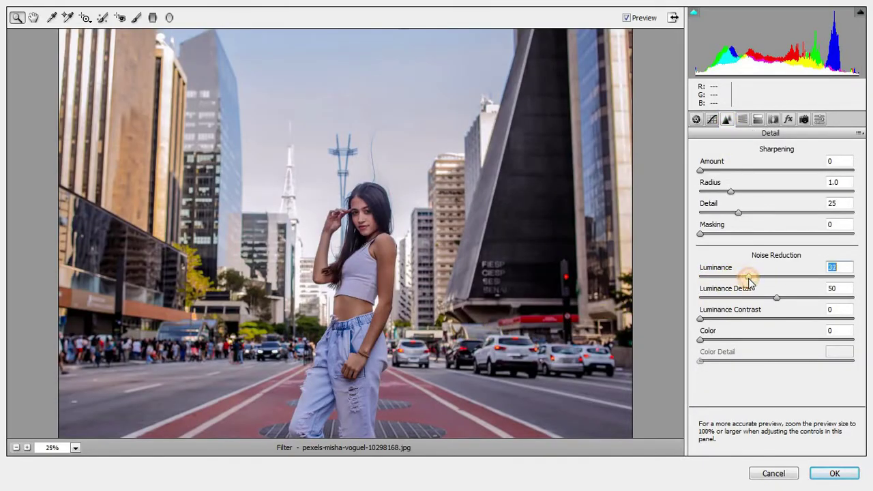
{"action": "left_click_drag", "start_coordinate": [700, 340], "coordinate": [730, 340]}
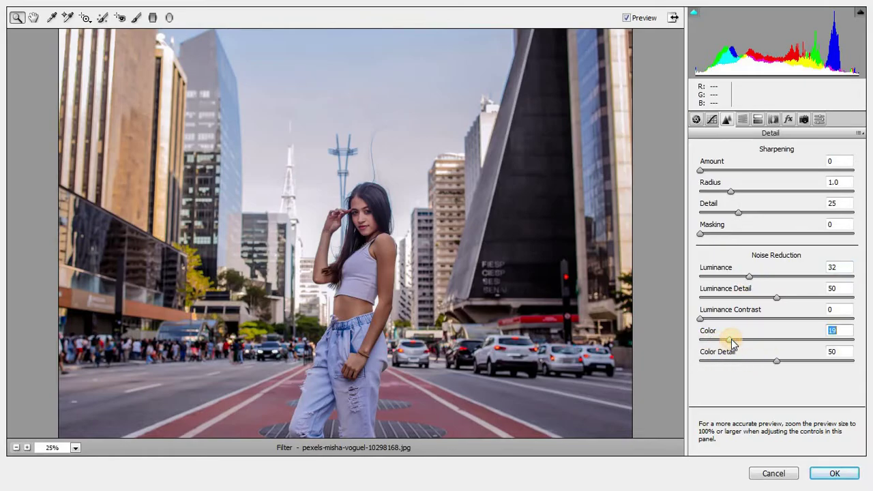
Step: Split-tone with highlights 62/25, shadows 222/48 and balance +12
{"action": "left_click", "coordinate": [757, 119]}
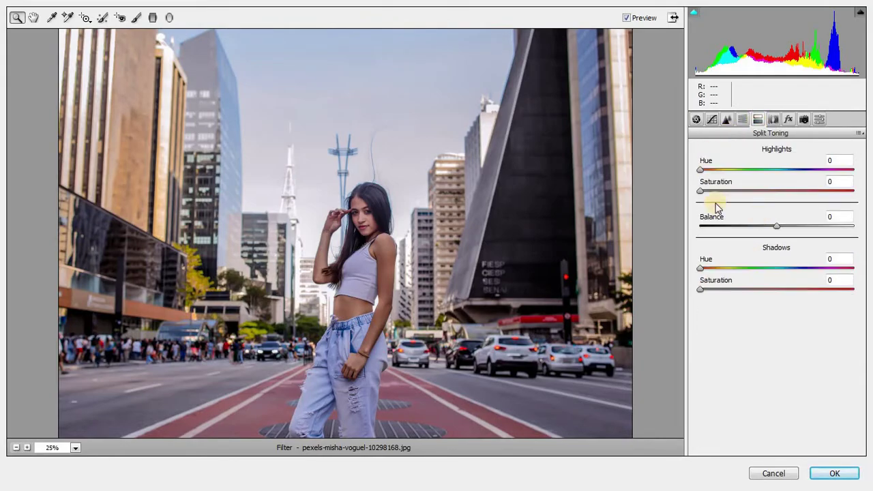
{"action": "mouse_move", "coordinate": [700, 170]}
{"action": "left_mouse_down"}
{"action": "mouse_move", "coordinate": [726, 170]}
{"action": "mouse_move", "coordinate": [750, 197]}
{"action": "left_mouse_up"}
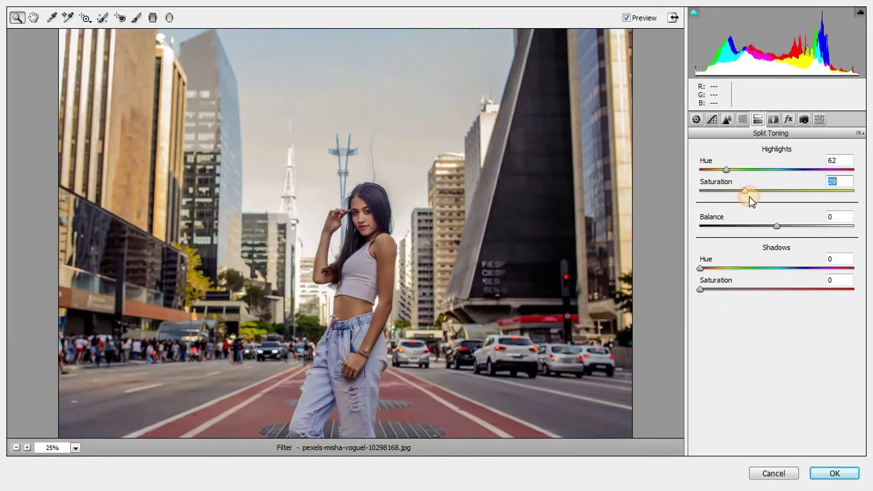
{"action": "left_click_drag", "start_coordinate": [700, 268], "coordinate": [794, 268]}
{"action": "left_click_drag", "start_coordinate": [705, 297], "coordinate": [779, 302]}
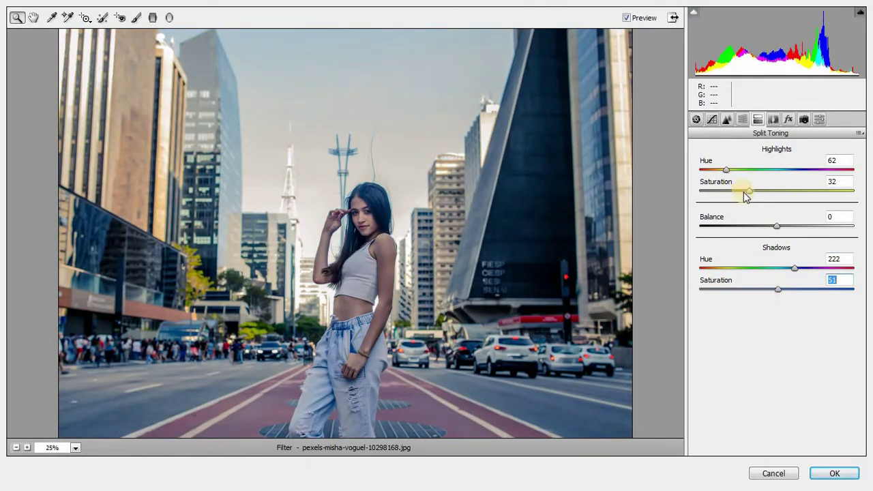
{"action": "left_click_drag", "start_coordinate": [748, 191], "coordinate": [763, 195]}
{"action": "left_click_drag", "start_coordinate": [778, 289], "coordinate": [794, 294]}
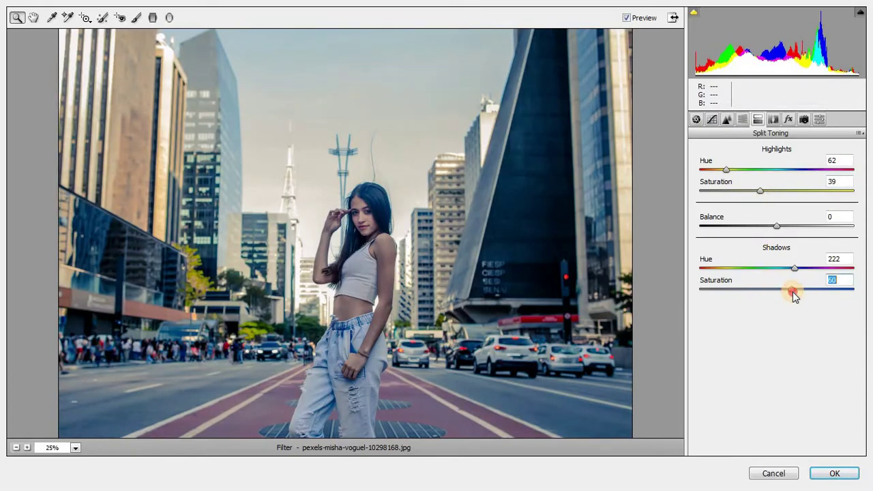
{"action": "left_click_drag", "start_coordinate": [772, 232], "coordinate": [785, 227]}
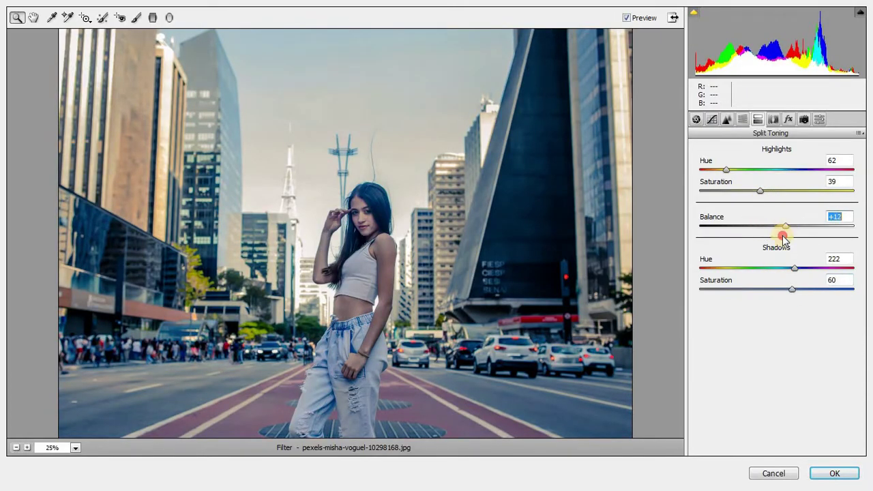
{"action": "left_click", "coordinate": [375, 232], "text": "alt"}
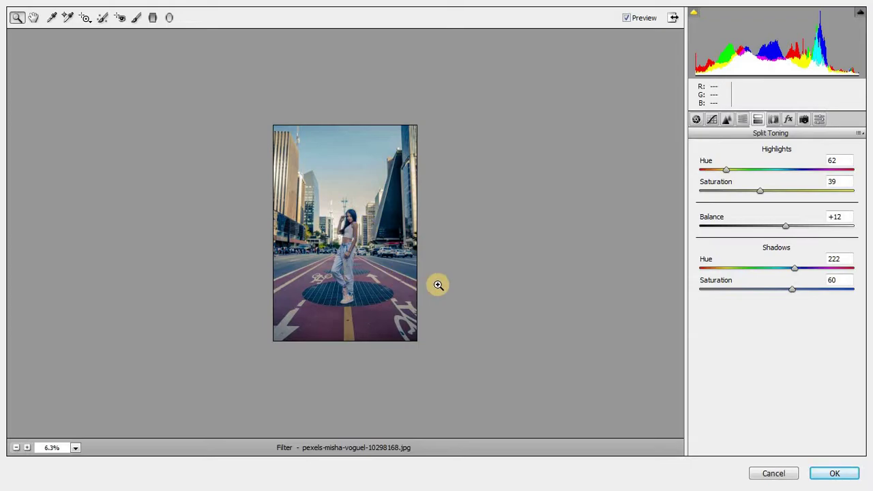
{"action": "left_click_drag", "start_coordinate": [791, 289], "coordinate": [773, 289]}
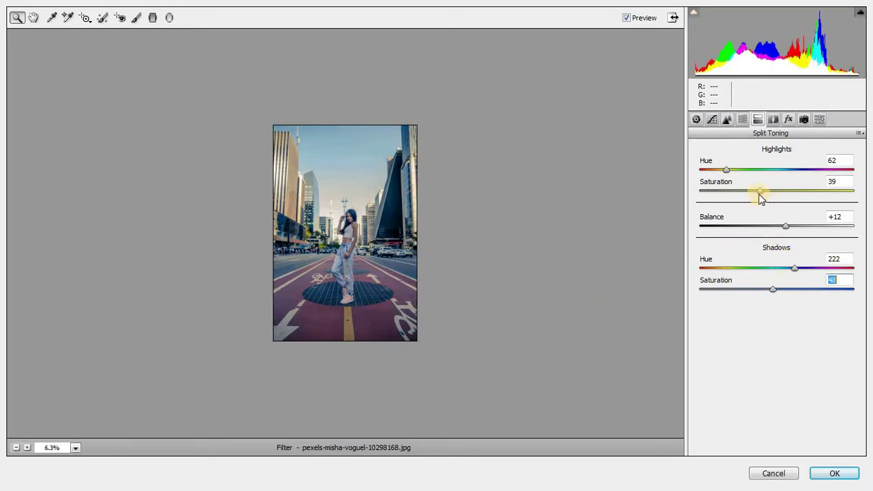
{"action": "left_click_drag", "start_coordinate": [760, 191], "coordinate": [736, 193]}
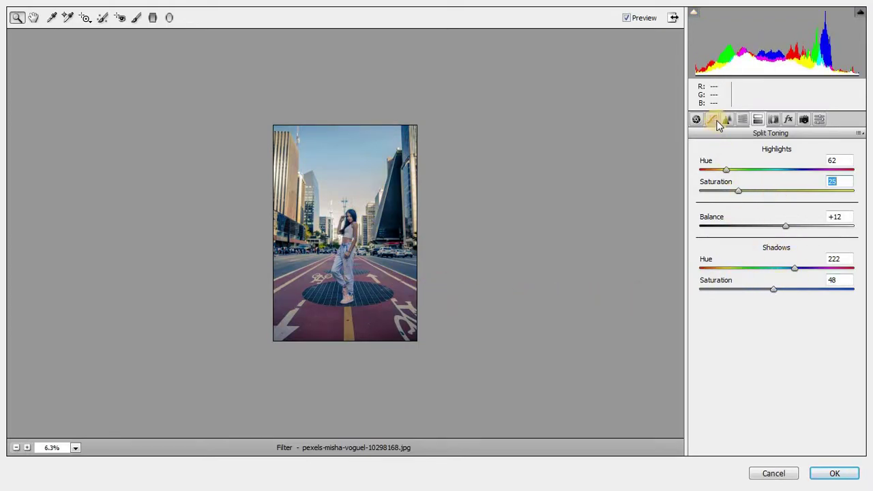
{"action": "left_click", "coordinate": [787, 119]}
Step: Set the post-crop vignette to Amount -13, Midpoint 26, Roundness +8, Feather 78, Highlights about 83
{"action": "left_click_drag", "start_coordinate": [778, 290], "coordinate": [768, 289]}
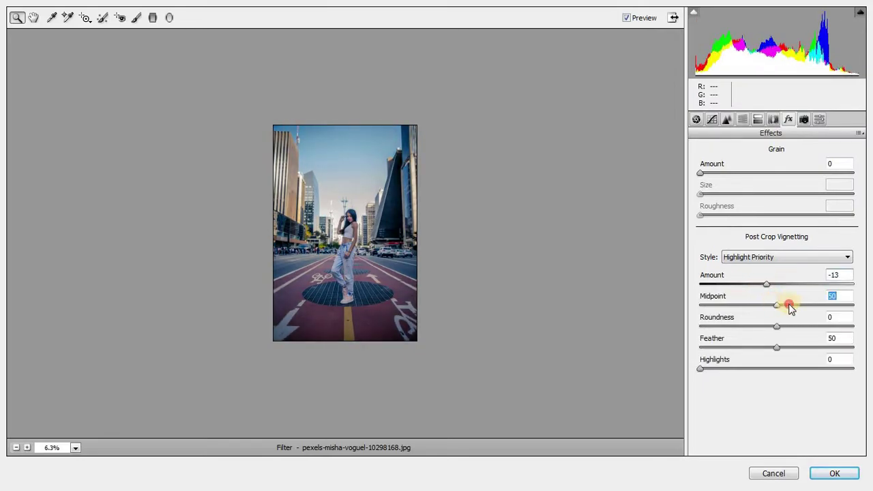
{"action": "mouse_move", "coordinate": [789, 304]}
{"action": "left_mouse_down"}
{"action": "mouse_move", "coordinate": [740, 305]}
{"action": "mouse_move", "coordinate": [753, 327]}
{"action": "mouse_move", "coordinate": [783, 326]}
{"action": "mouse_move", "coordinate": [823, 361]}
{"action": "left_mouse_up"}
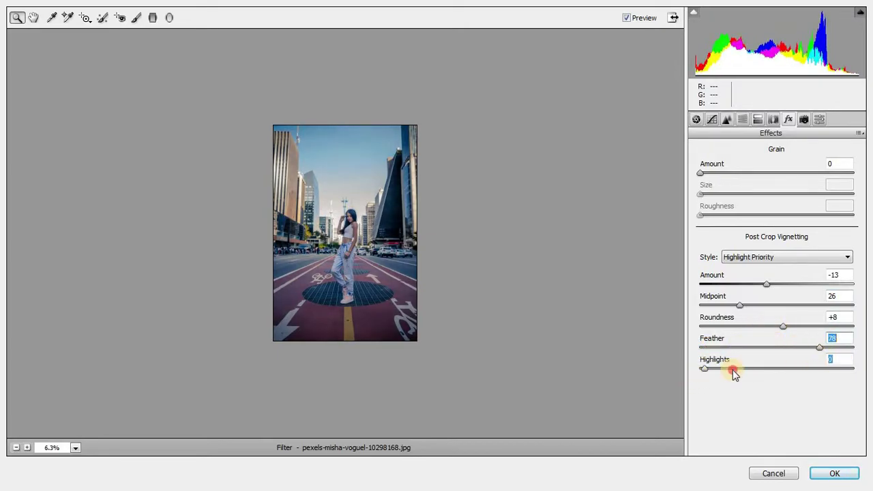
{"action": "left_click_drag", "start_coordinate": [699, 369], "coordinate": [829, 391]}
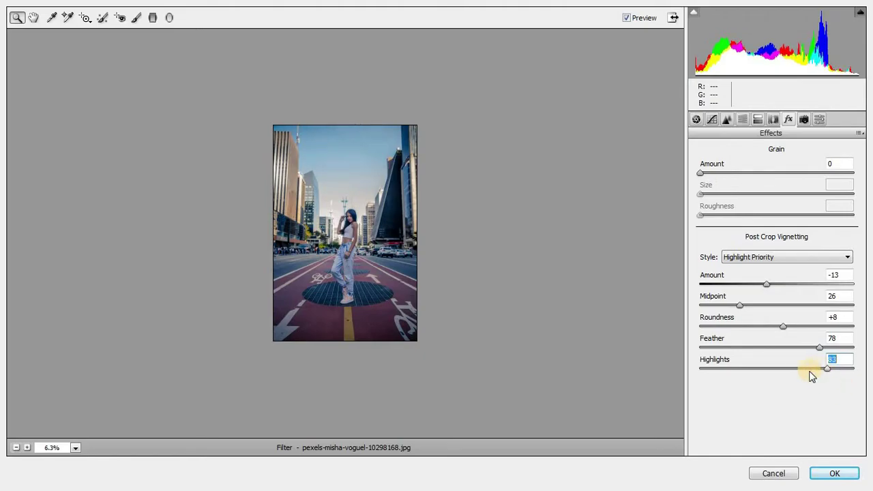
{"action": "left_click", "coordinate": [711, 120]}
Step: Commit the Camera Raw grade, copy the layer to Background copy 2, and relaunch Camera Raw full screen
{"action": "left_click", "coordinate": [834, 473]}
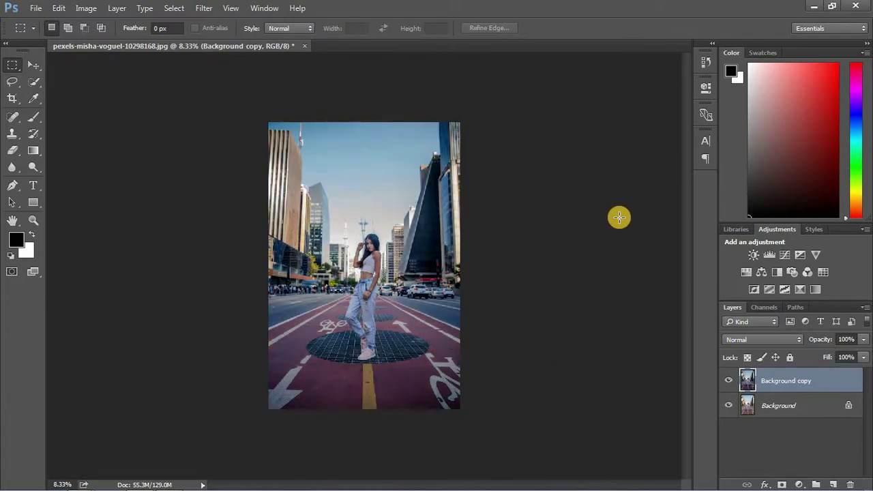
{"action": "left_click_drag", "start_coordinate": [750, 381], "coordinate": [834, 484]}
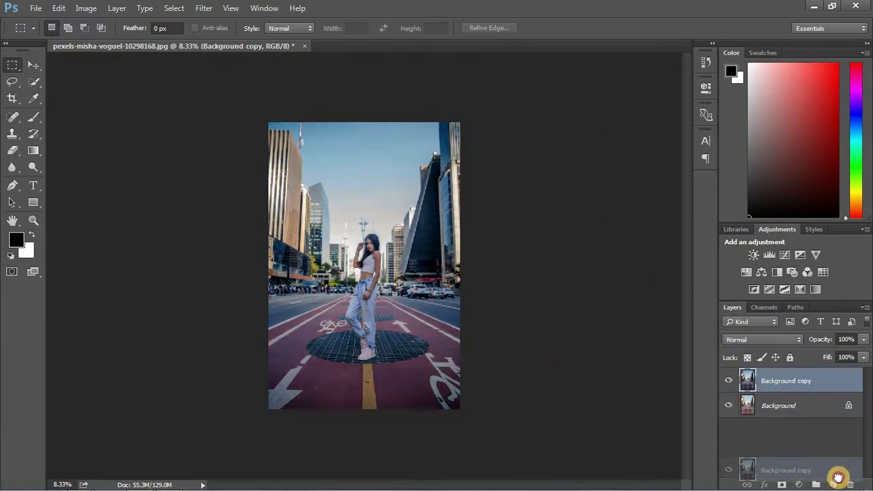
{"action": "left_click", "coordinate": [204, 7]}
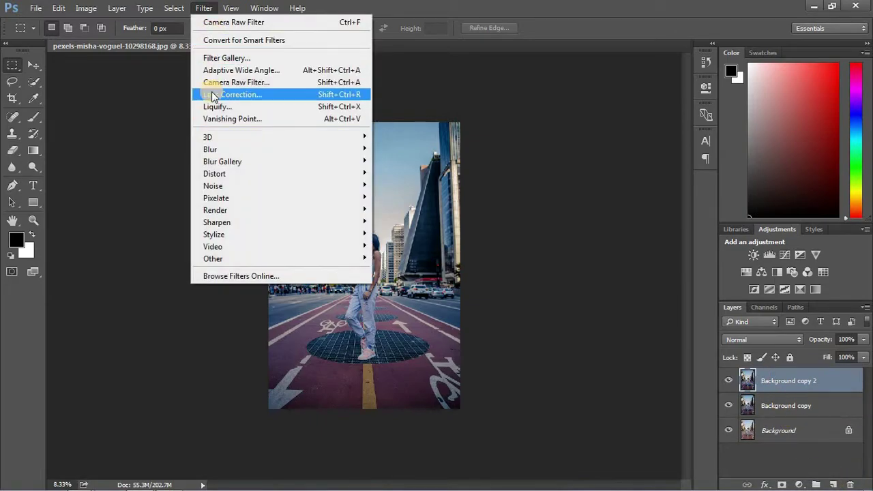
{"action": "left_click", "coordinate": [214, 91]}
{"action": "left_click", "coordinate": [606, 39]}
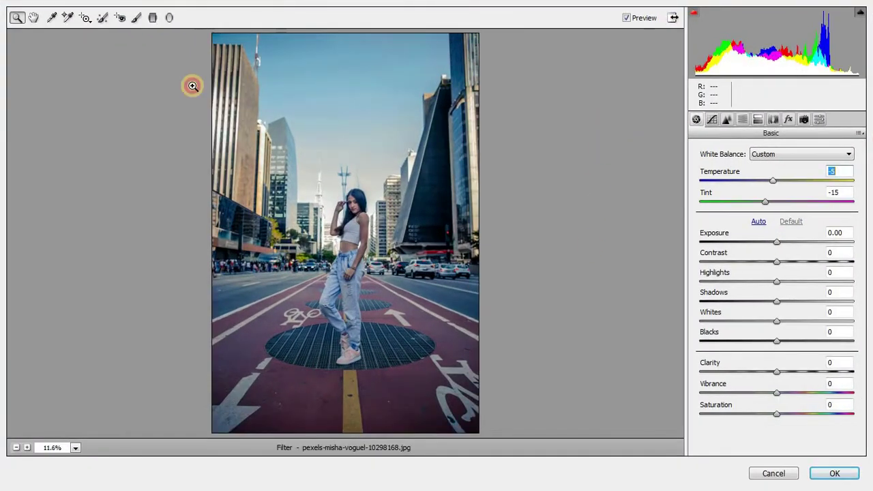
Step: Draw graduated filters from the top-left sky and across the road
{"action": "left_click", "coordinate": [152, 17]}
{"action": "mouse_move", "coordinate": [216, 35]}
{"action": "left_mouse_down"}
{"action": "mouse_move", "coordinate": [305, 135]}
{"action": "mouse_move", "coordinate": [294, 249]}
{"action": "left_mouse_up"}
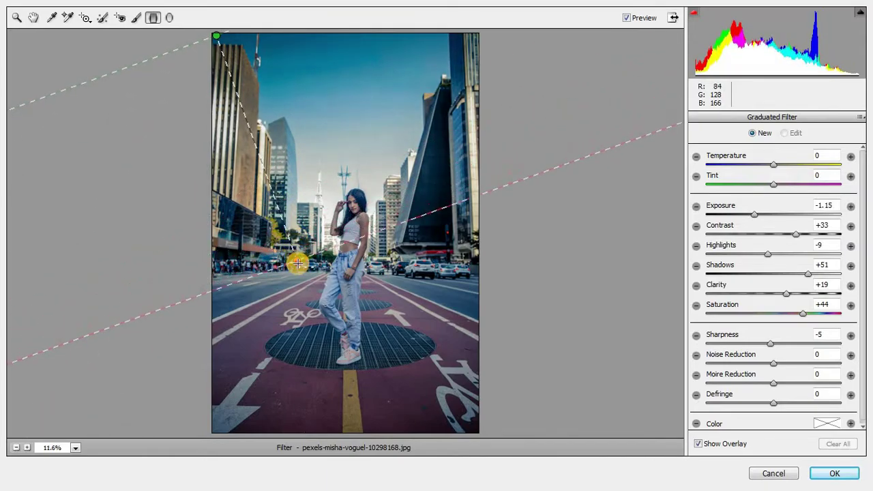
{"action": "left_click_drag", "start_coordinate": [294, 248], "coordinate": [302, 277]}
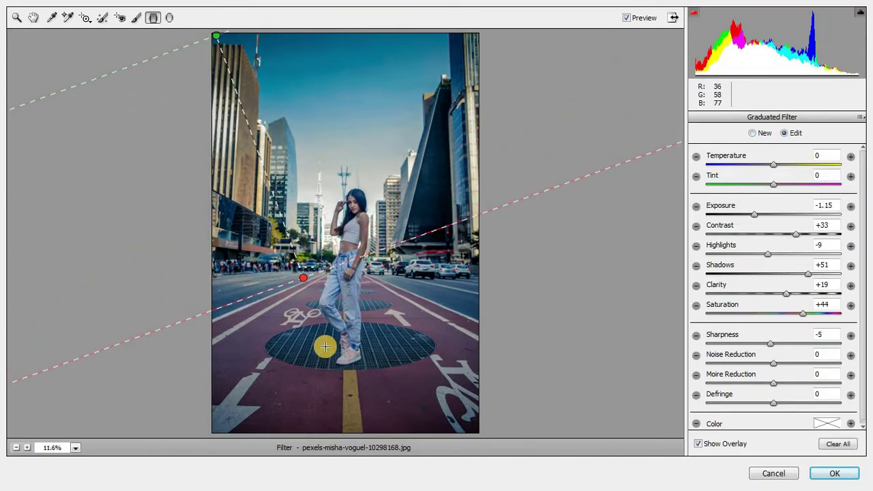
{"action": "mouse_move", "coordinate": [497, 430]}
{"action": "left_mouse_down"}
{"action": "mouse_move", "coordinate": [326, 351]}
{"action": "mouse_move", "coordinate": [304, 354]}
{"action": "left_mouse_up"}
{"action": "left_click_drag", "start_coordinate": [188, 394], "coordinate": [357, 308]}
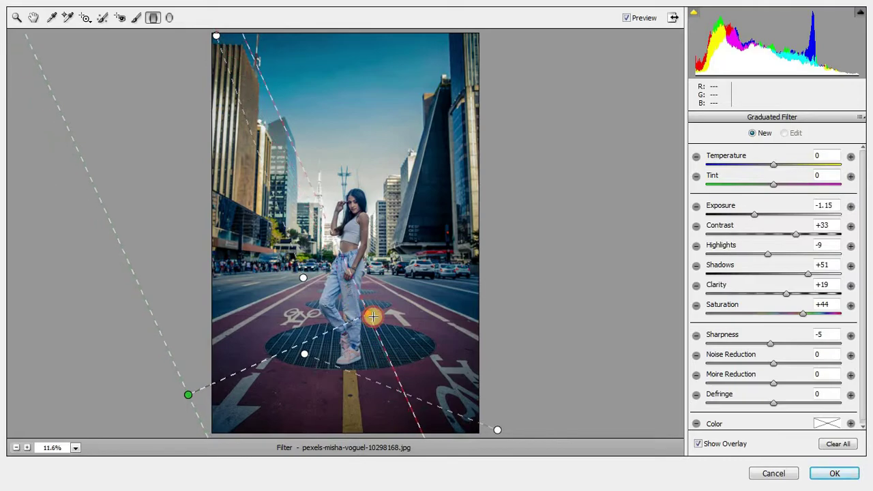
{"action": "left_click_drag", "start_coordinate": [357, 308], "coordinate": [395, 320]}
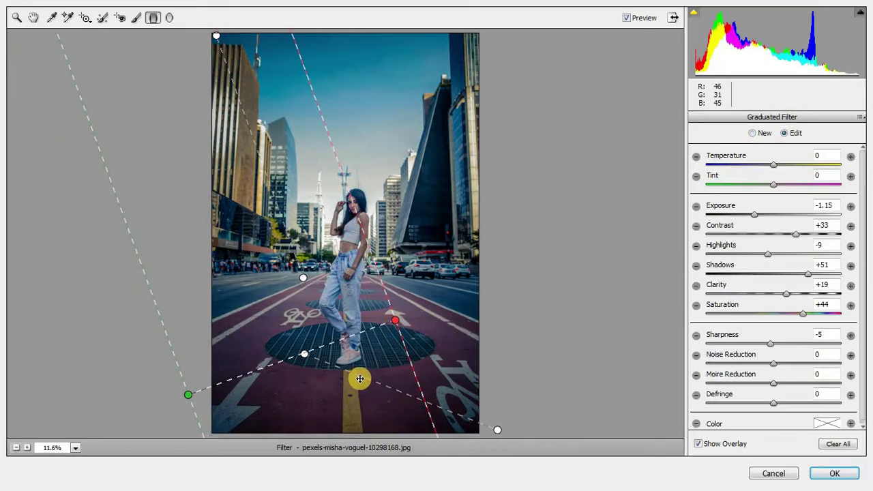
{"action": "mouse_move", "coordinate": [307, 355]}
{"action": "left_mouse_down"}
{"action": "mouse_move", "coordinate": [273, 350]}
{"action": "mouse_move", "coordinate": [270, 379]}
{"action": "left_mouse_up"}
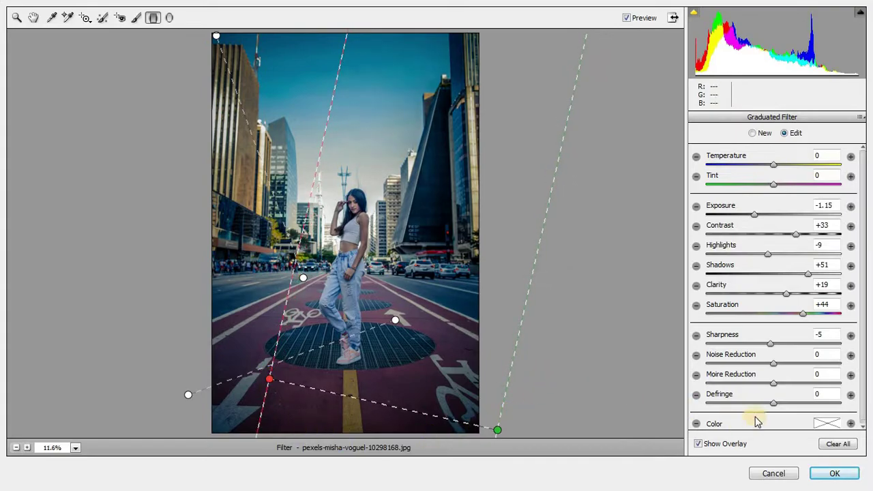
Step: Give one graduated filter Exposure -1.80, Contrast +73, strong sharpness, noise and moire reduction -100
{"action": "left_click_drag", "start_coordinate": [755, 216], "coordinate": [742, 217]}
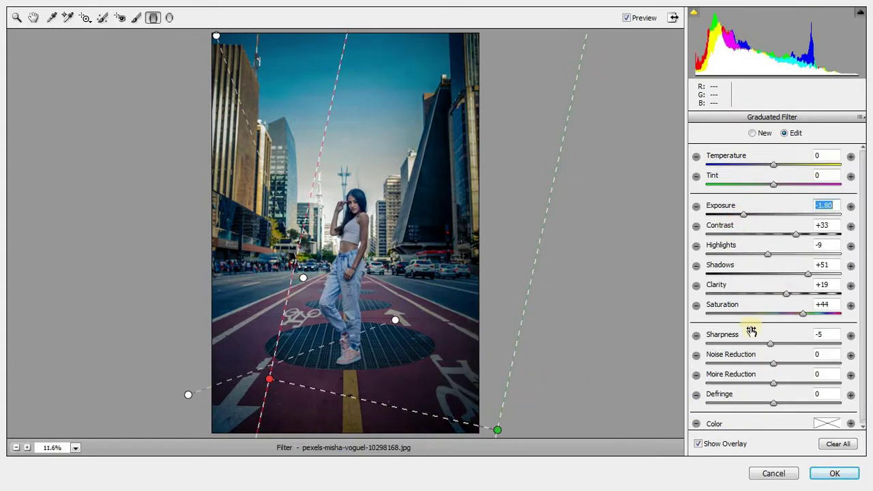
{"action": "left_click_drag", "start_coordinate": [799, 233], "coordinate": [822, 234]}
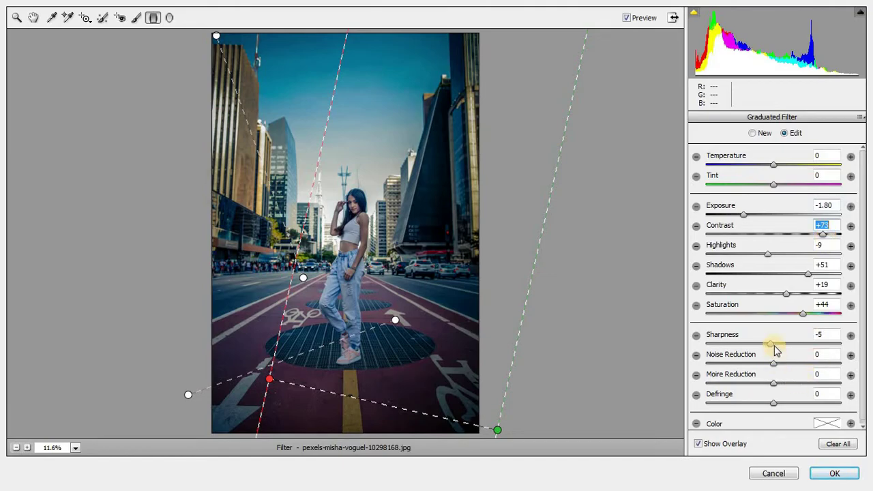
{"action": "mouse_move", "coordinate": [772, 345]}
{"action": "left_mouse_down"}
{"action": "mouse_move", "coordinate": [816, 339]}
{"action": "mouse_move", "coordinate": [711, 341]}
{"action": "mouse_move", "coordinate": [848, 338]}
{"action": "left_mouse_up"}
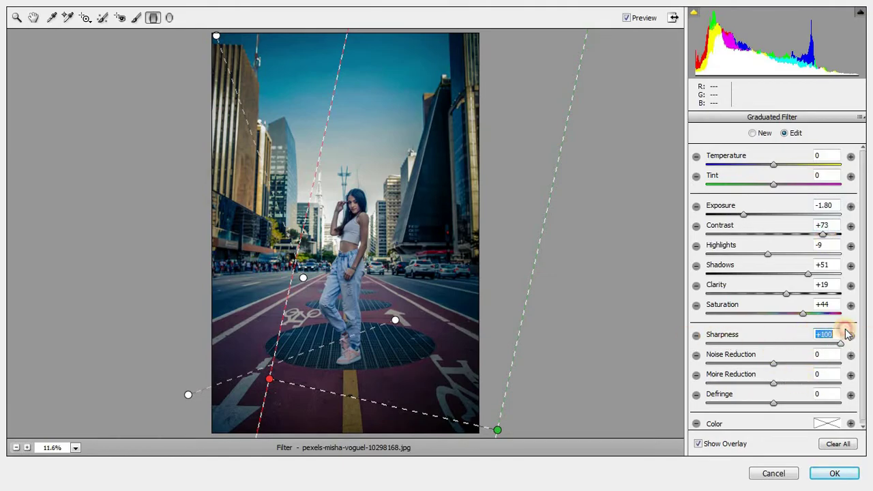
{"action": "left_click", "coordinate": [726, 365]}
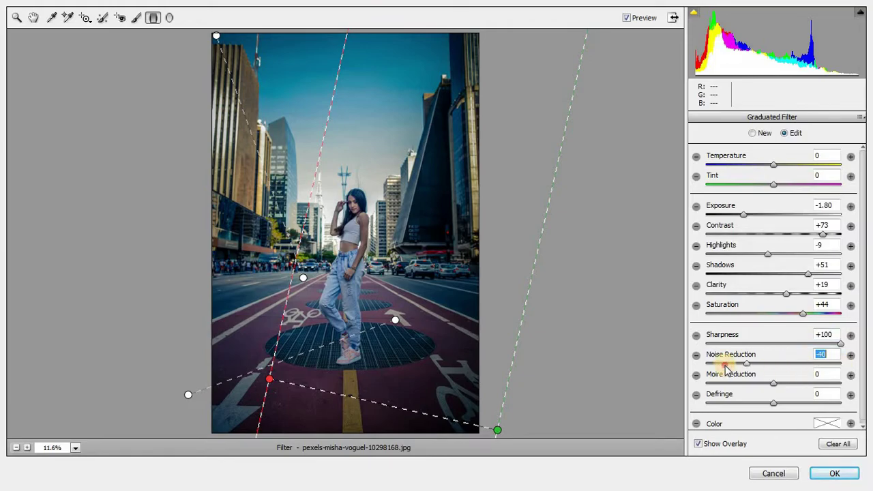
{"action": "left_click_drag", "start_coordinate": [725, 365], "coordinate": [705, 366]}
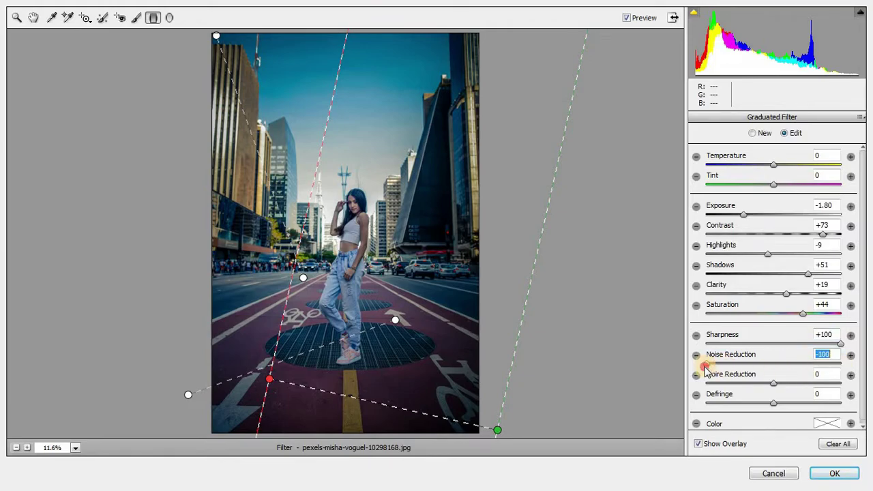
{"action": "left_click_drag", "start_coordinate": [774, 388], "coordinate": [703, 392]}
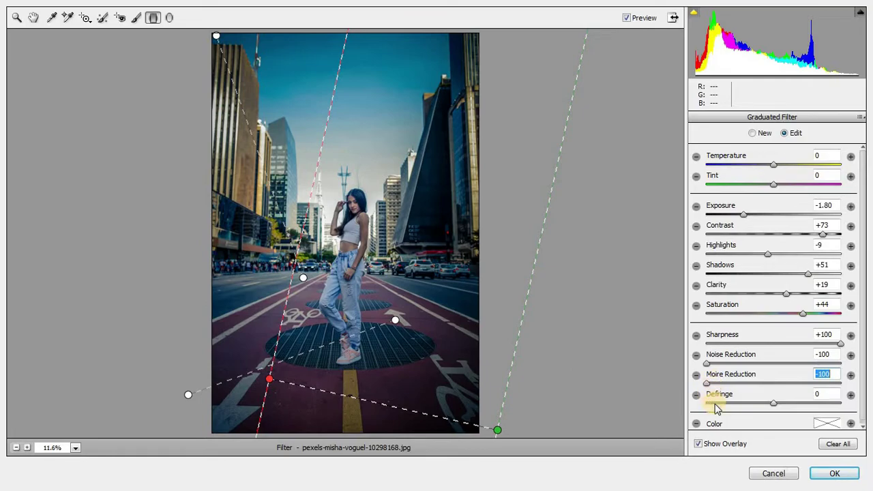
Step: Give the second graduated filter moire reduction -100, more sharpness and more clarity
{"action": "left_click", "coordinate": [189, 395]}
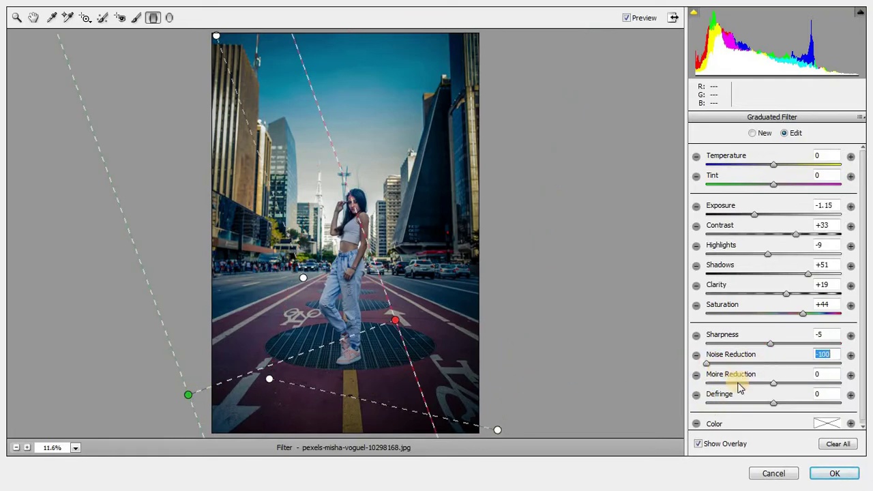
{"action": "left_click_drag", "start_coordinate": [738, 384], "coordinate": [701, 385]}
{"action": "left_click_drag", "start_coordinate": [769, 347], "coordinate": [834, 348]}
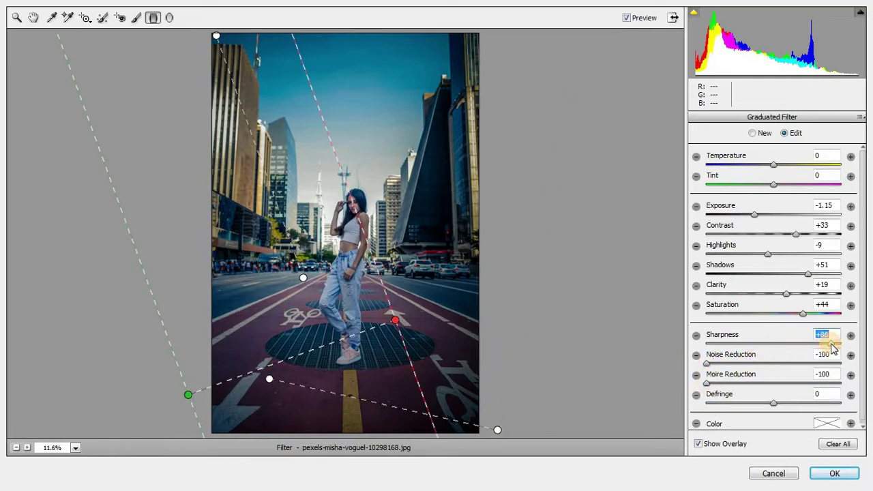
{"action": "left_click_drag", "start_coordinate": [787, 293], "coordinate": [841, 295]}
Step: Make the top filter horizontal with max sharpness and clarity, Exposure -1.05, cooler greener tint, then apply
{"action": "left_click", "coordinate": [270, 380]}
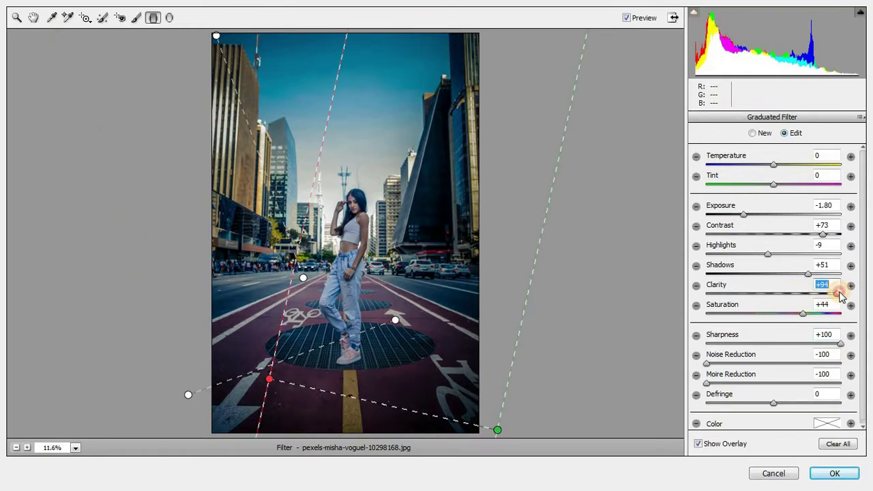
{"action": "left_click", "coordinate": [215, 35]}
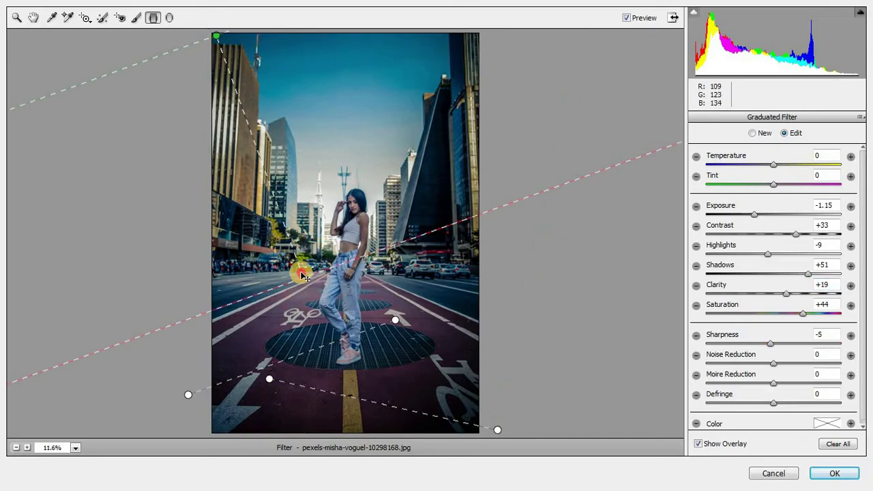
{"action": "left_click_drag", "start_coordinate": [304, 275], "coordinate": [222, 266]}
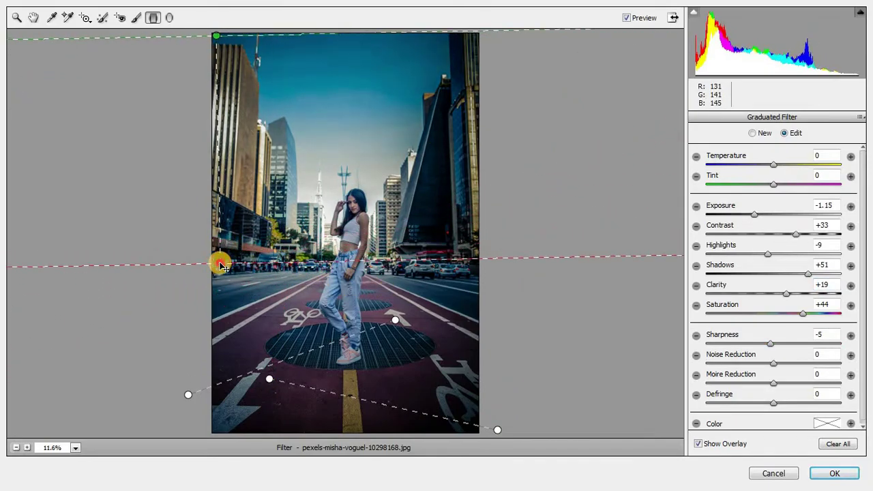
{"action": "left_click_drag", "start_coordinate": [769, 343], "coordinate": [846, 343]}
{"action": "left_click_drag", "start_coordinate": [773, 363], "coordinate": [702, 363]}
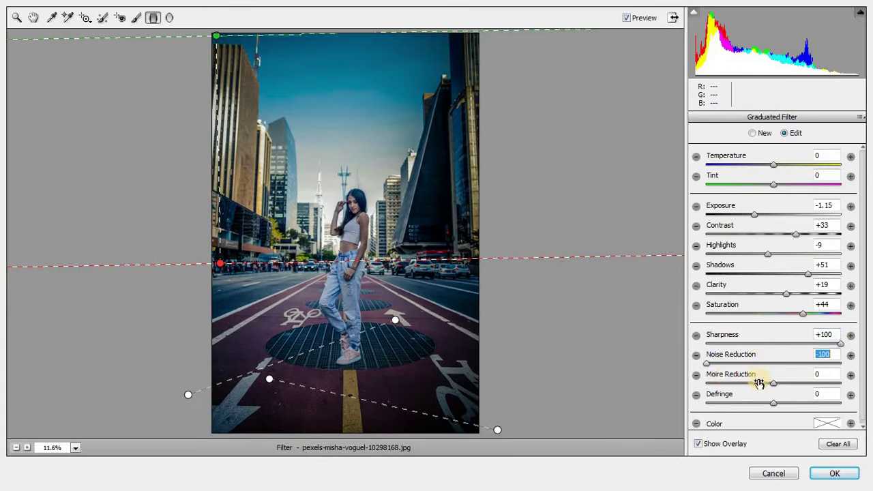
{"action": "left_click_drag", "start_coordinate": [759, 383], "coordinate": [710, 387]}
{"action": "left_click_drag", "start_coordinate": [791, 300], "coordinate": [846, 300]}
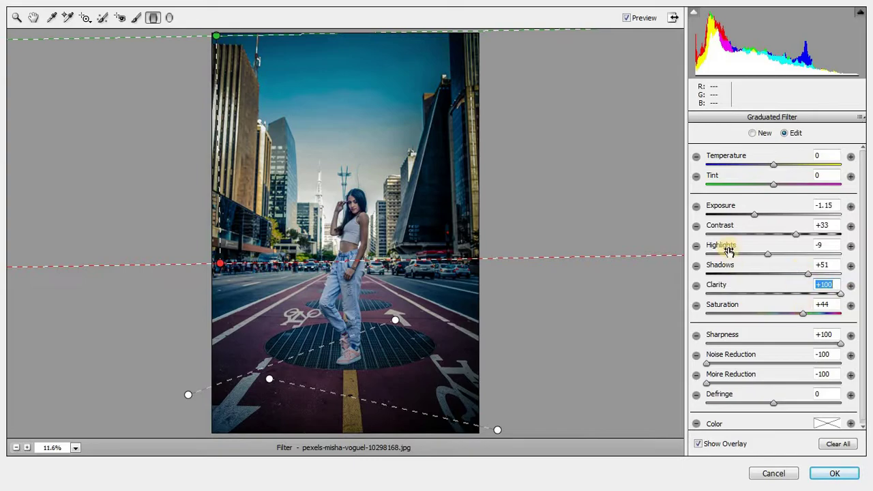
{"action": "mouse_move", "coordinate": [756, 216]}
{"action": "left_mouse_down"}
{"action": "mouse_move", "coordinate": [746, 218]}
{"action": "mouse_move", "coordinate": [755, 217]}
{"action": "left_mouse_up"}
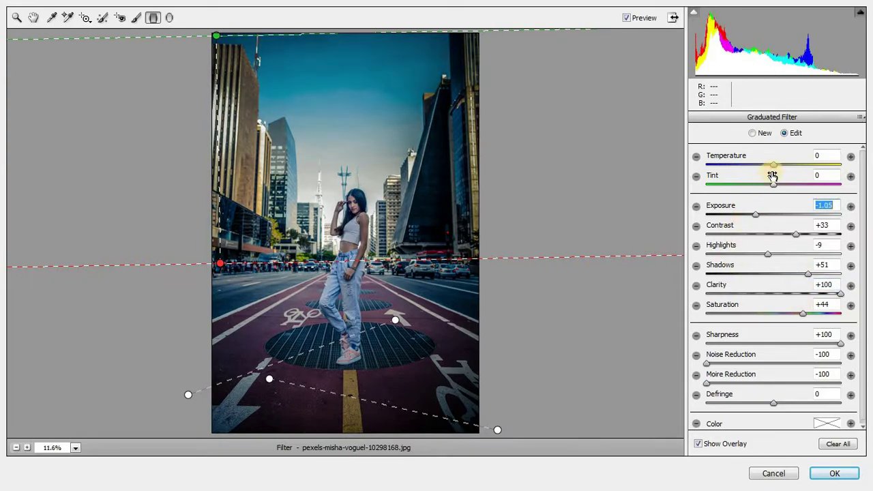
{"action": "left_click_drag", "start_coordinate": [772, 166], "coordinate": [745, 172]}
{"action": "mouse_move", "coordinate": [814, 185]}
{"action": "left_mouse_down"}
{"action": "mouse_move", "coordinate": [725, 187]}
{"action": "mouse_move", "coordinate": [742, 185]}
{"action": "mouse_move", "coordinate": [746, 167]}
{"action": "mouse_move", "coordinate": [762, 190]}
{"action": "left_mouse_up"}
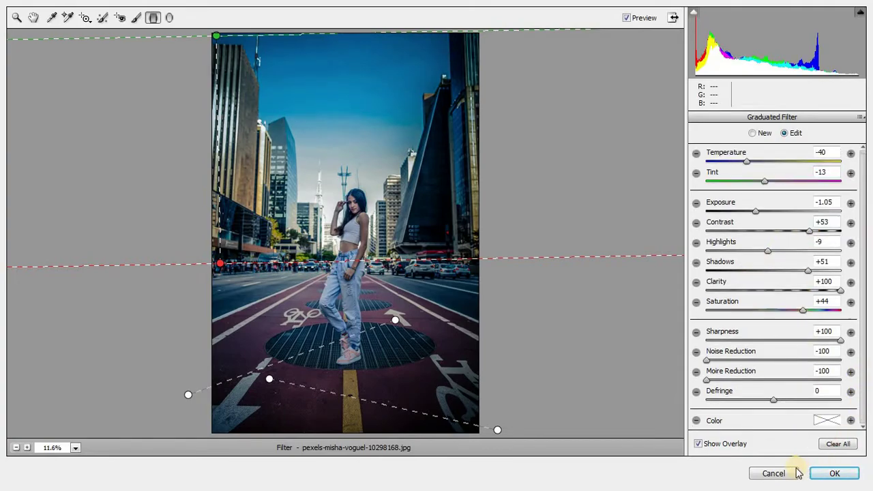
{"action": "left_click", "coordinate": [835, 473]}
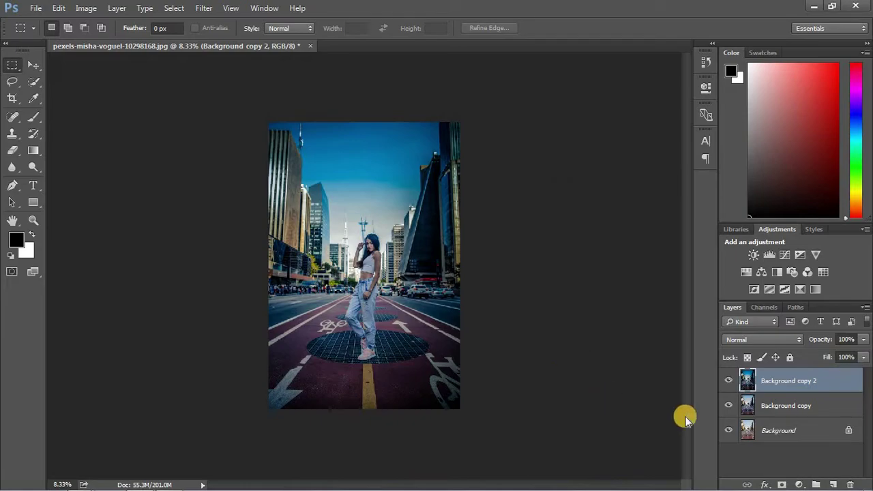
Step: Zoom in and toggle Background copy 2's visibility off and on to compare its grade
{"action": "scroll", "coordinate": [376, 248], "scroll_direction": "up", "scroll_amount": 2}
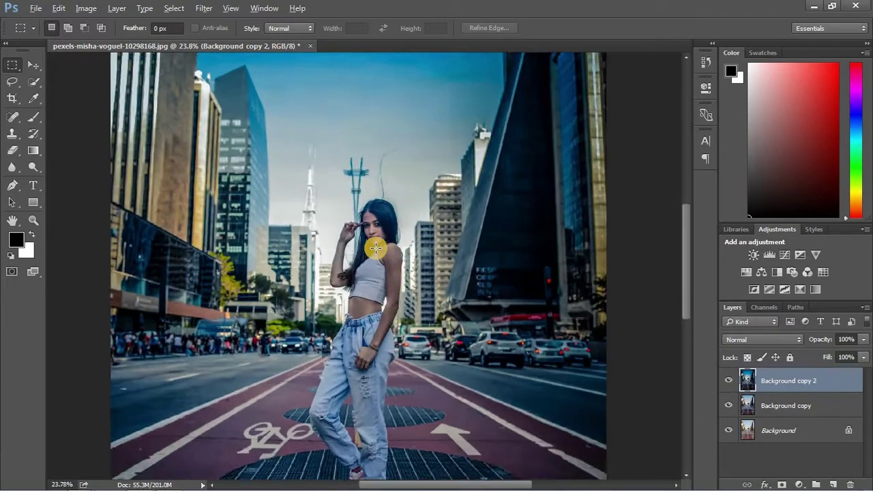
{"action": "scroll", "coordinate": [376, 248], "scroll_direction": "up", "scroll_amount": 2}
{"action": "scroll", "coordinate": [376, 248], "scroll_direction": "up", "scroll_amount": 1}
{"action": "scroll", "coordinate": [376, 249], "scroll_direction": "up", "scroll_amount": 1}
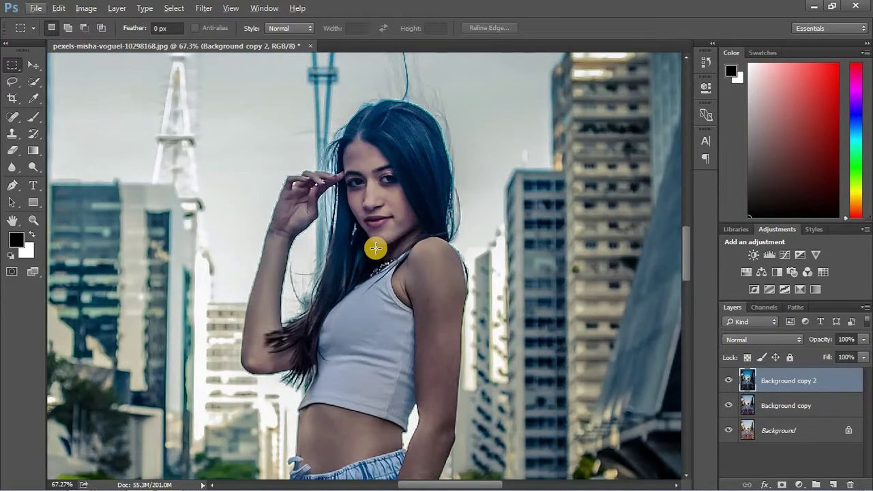
{"action": "left_click", "coordinate": [727, 380]}
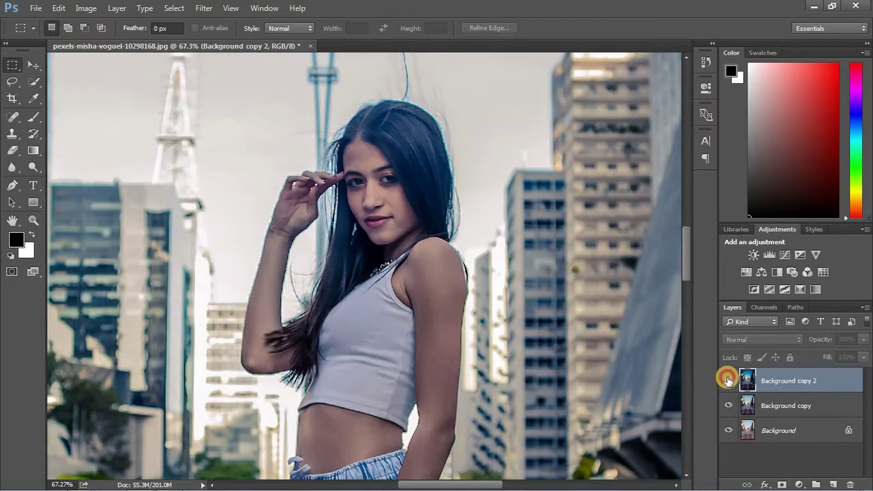
{"action": "left_click", "coordinate": [728, 380]}
{"action": "scroll", "coordinate": [452, 327], "scroll_direction": "down", "scroll_amount": 2}
{"action": "scroll", "coordinate": [455, 333], "scroll_direction": "down", "scroll_amount": 1}
{"action": "scroll", "coordinate": [456, 336], "scroll_direction": "up", "scroll_amount": 1}
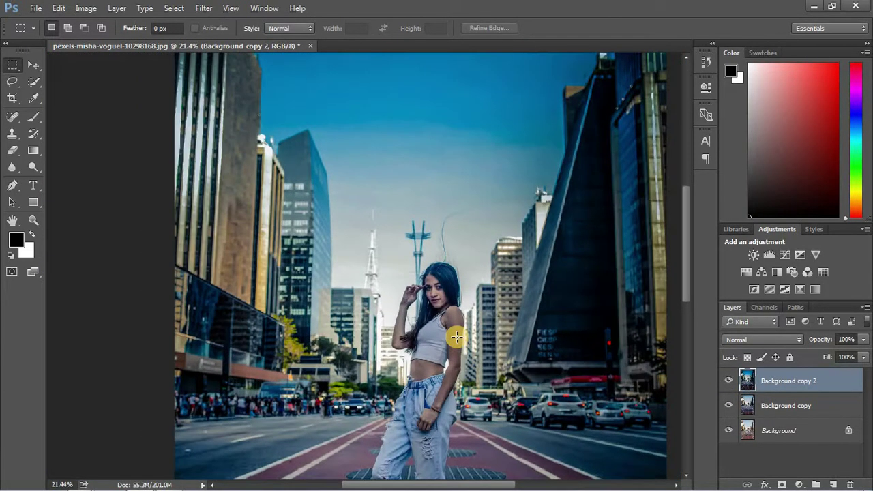
{"action": "scroll", "coordinate": [456, 338], "scroll_direction": "down", "scroll_amount": 2}
{"action": "scroll", "coordinate": [456, 339], "scroll_direction": "up", "scroll_amount": 1}
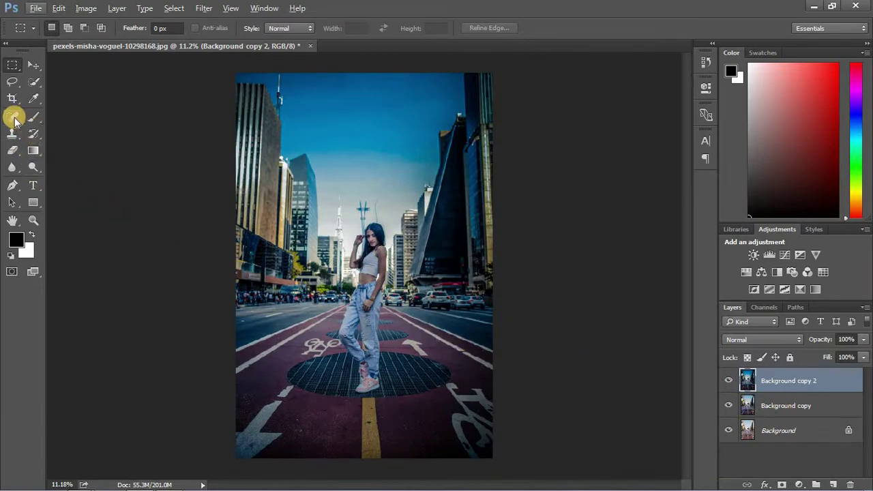
Step: Set up the Eraser with a fully soft round tip at 204 px
{"action": "left_click", "coordinate": [11, 149]}
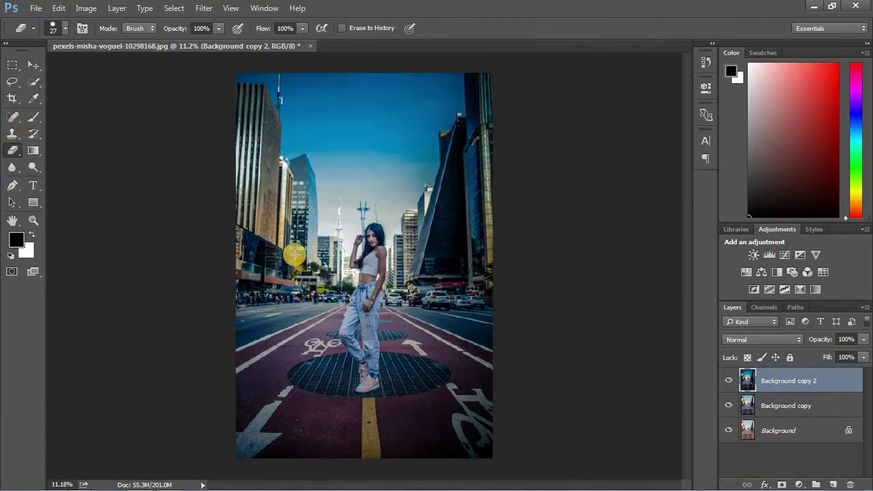
{"action": "scroll", "coordinate": [367, 242], "scroll_direction": "up", "scroll_amount": 3}
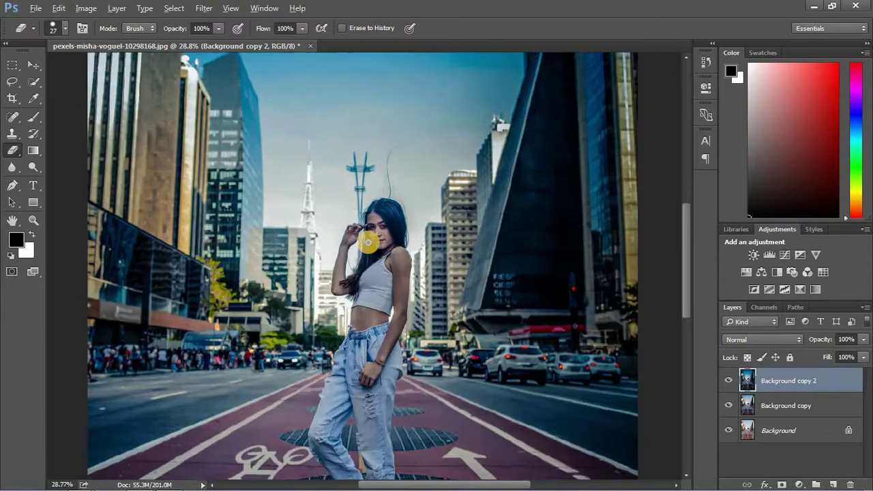
{"action": "scroll", "coordinate": [368, 242], "scroll_direction": "up", "scroll_amount": 2}
{"action": "scroll", "coordinate": [368, 242], "scroll_direction": "up", "scroll_amount": 1}
{"action": "left_click", "coordinate": [62, 30]}
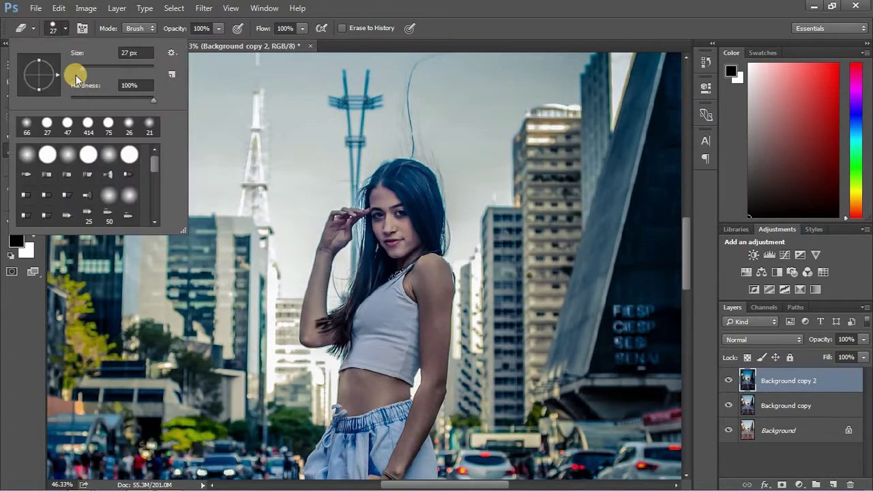
{"action": "left_click_drag", "start_coordinate": [91, 86], "coordinate": [77, 92]}
{"action": "left_click", "coordinate": [26, 153]}
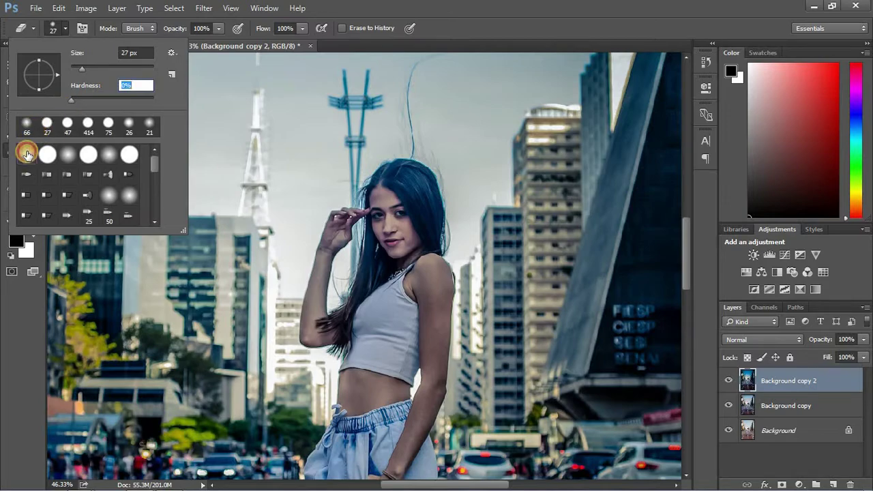
{"action": "key", "text": "Return"}
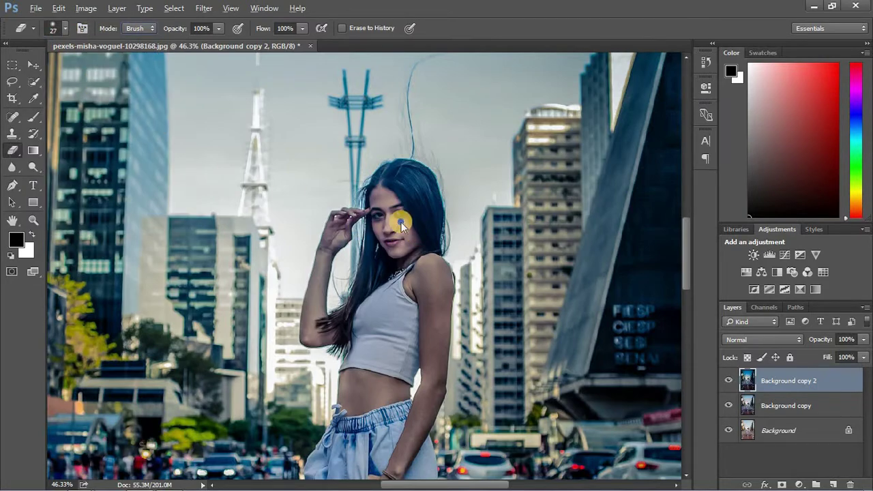
{"action": "mouse_move", "coordinate": [401, 227]}
{"action": "left_mouse_down"}
{"action": "mouse_move", "coordinate": [394, 209]}
{"action": "mouse_move", "coordinate": [434, 210]}
{"action": "mouse_move", "coordinate": [419, 166]}
{"action": "left_mouse_up"}
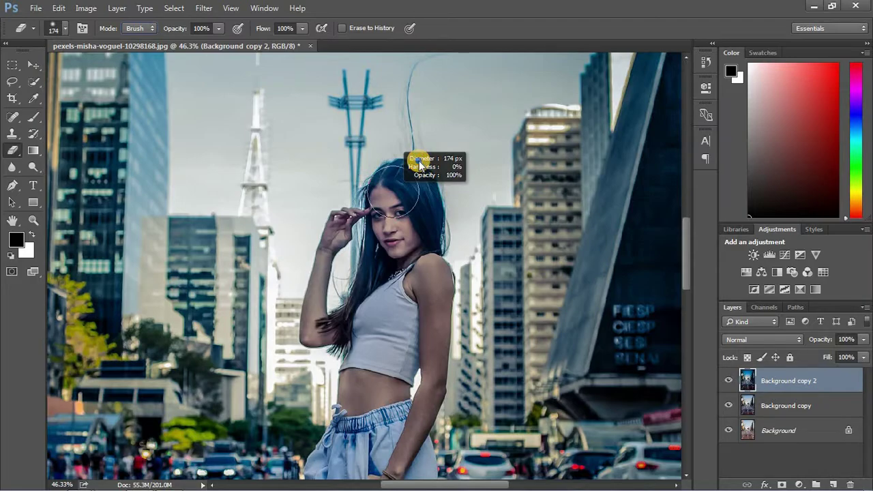
{"action": "left_click_drag", "start_coordinate": [419, 166], "coordinate": [418, 164]}
Step: Erase the grade off the girl's cheek, shoulder, arm and hair
{"action": "left_click", "coordinate": [387, 241]}
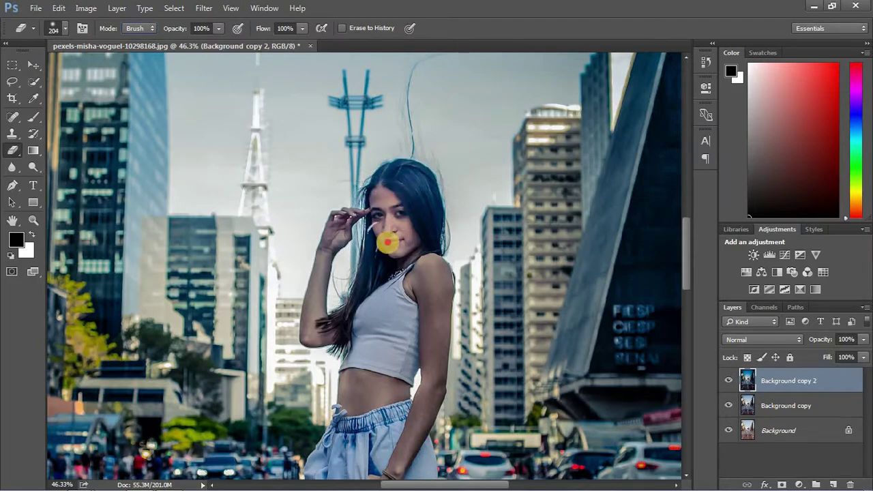
{"action": "mouse_move", "coordinate": [388, 241]}
{"action": "left_mouse_down"}
{"action": "mouse_move", "coordinate": [423, 279]}
{"action": "mouse_move", "coordinate": [400, 414]}
{"action": "left_mouse_up"}
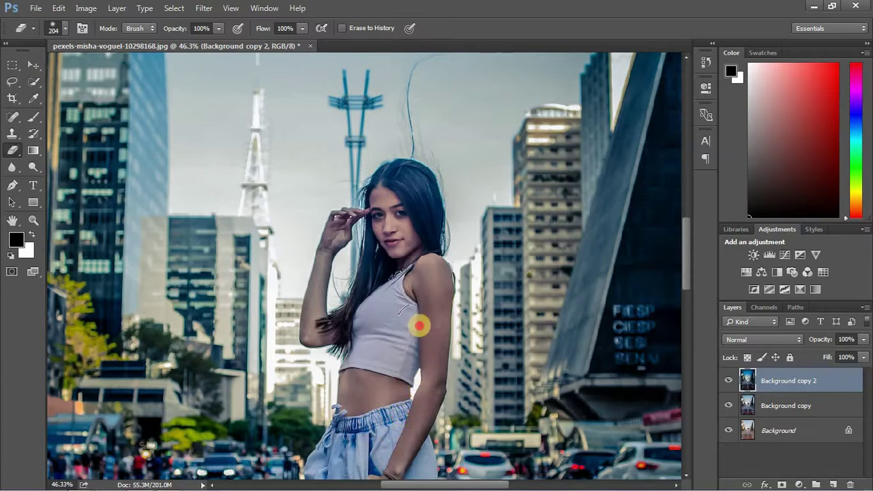
{"action": "left_click_drag", "start_coordinate": [419, 326], "coordinate": [348, 265]}
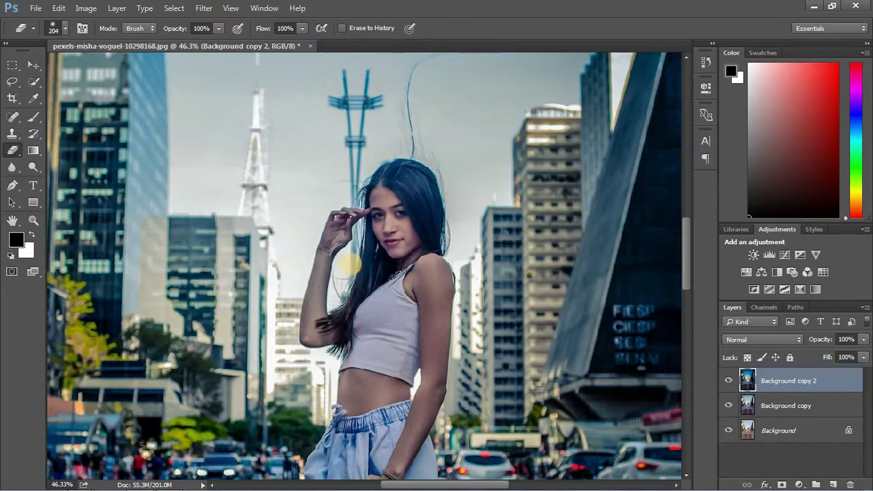
{"action": "left_click_drag", "start_coordinate": [342, 226], "coordinate": [315, 326]}
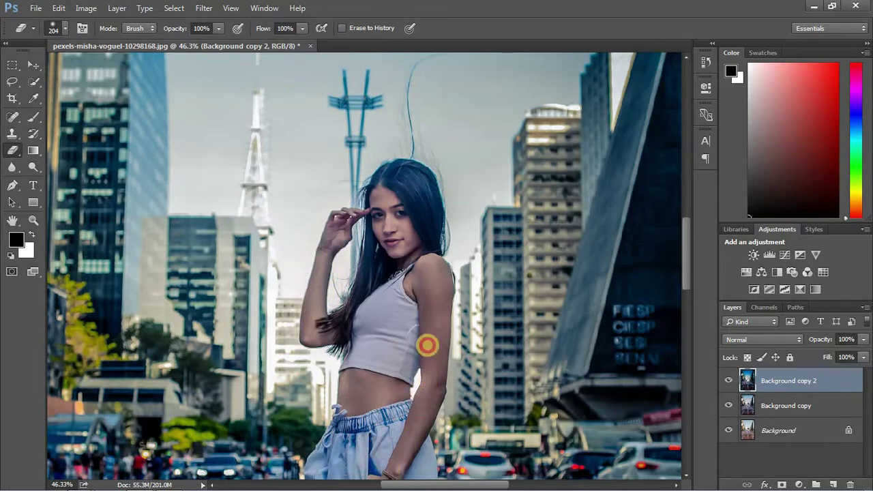
{"action": "left_click_drag", "start_coordinate": [398, 174], "coordinate": [423, 269]}
Step: Erase the grade off the girl's jeans and across her other shoulder and arm
{"action": "scroll", "coordinate": [410, 307], "scroll_direction": "down", "scroll_amount": 1}
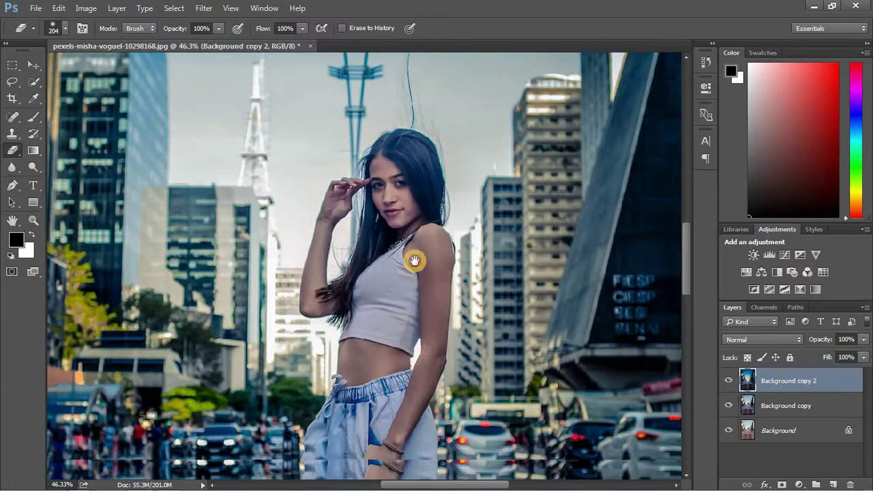
{"action": "scroll", "coordinate": [414, 253], "scroll_direction": "down", "scroll_amount": 4}
{"action": "mouse_move", "coordinate": [400, 296]}
{"action": "left_mouse_down"}
{"action": "mouse_move", "coordinate": [369, 332]}
{"action": "mouse_move", "coordinate": [393, 370]}
{"action": "left_mouse_up"}
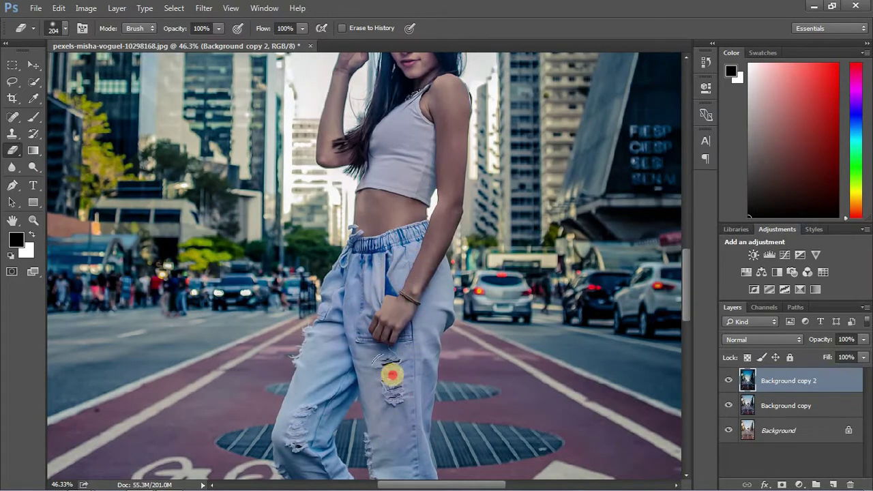
{"action": "scroll", "coordinate": [396, 341], "scroll_direction": "down", "scroll_amount": 5}
{"action": "mouse_move", "coordinate": [359, 185]}
{"action": "left_mouse_down"}
{"action": "mouse_move", "coordinate": [335, 288]}
{"action": "mouse_move", "coordinate": [426, 403]}
{"action": "mouse_move", "coordinate": [431, 244]}
{"action": "mouse_move", "coordinate": [444, 321]}
{"action": "mouse_move", "coordinate": [395, 181]}
{"action": "mouse_move", "coordinate": [352, 302]}
{"action": "mouse_move", "coordinate": [434, 456]}
{"action": "mouse_move", "coordinate": [429, 306]}
{"action": "mouse_move", "coordinate": [384, 327]}
{"action": "mouse_move", "coordinate": [430, 300]}
{"action": "mouse_move", "coordinate": [402, 214]}
{"action": "mouse_move", "coordinate": [412, 240]}
{"action": "mouse_move", "coordinate": [444, 171]}
{"action": "mouse_move", "coordinate": [441, 314]}
{"action": "mouse_move", "coordinate": [443, 226]}
{"action": "left_mouse_up"}
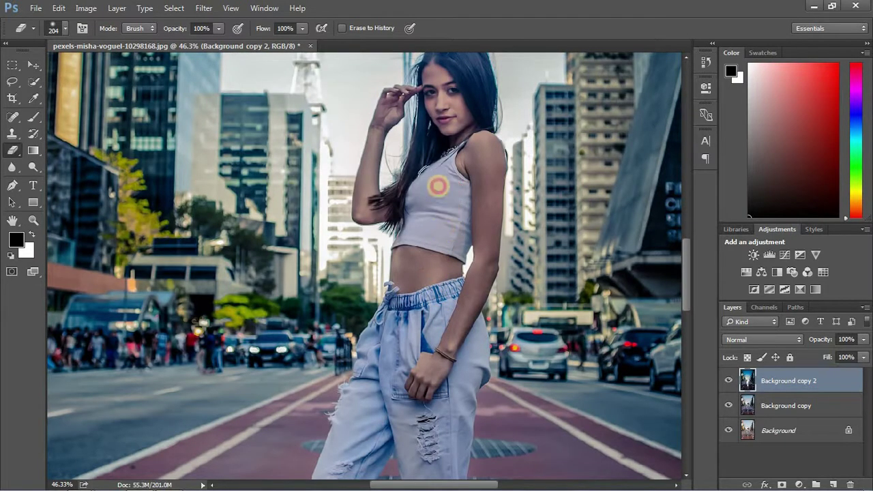
{"action": "mouse_move", "coordinate": [446, 87]}
{"action": "left_mouse_down"}
{"action": "mouse_move", "coordinate": [473, 166]}
{"action": "mouse_move", "coordinate": [387, 290]}
{"action": "left_mouse_up"}
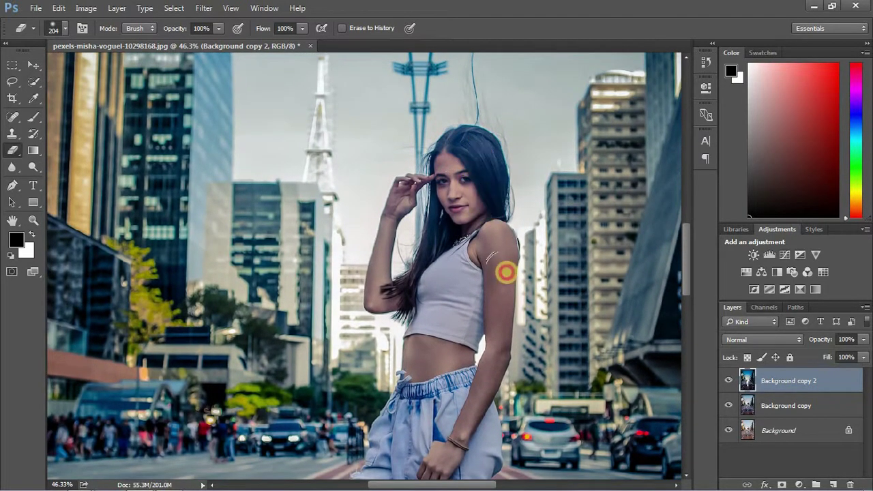
{"action": "scroll", "coordinate": [491, 282], "scroll_direction": "down", "scroll_amount": 5}
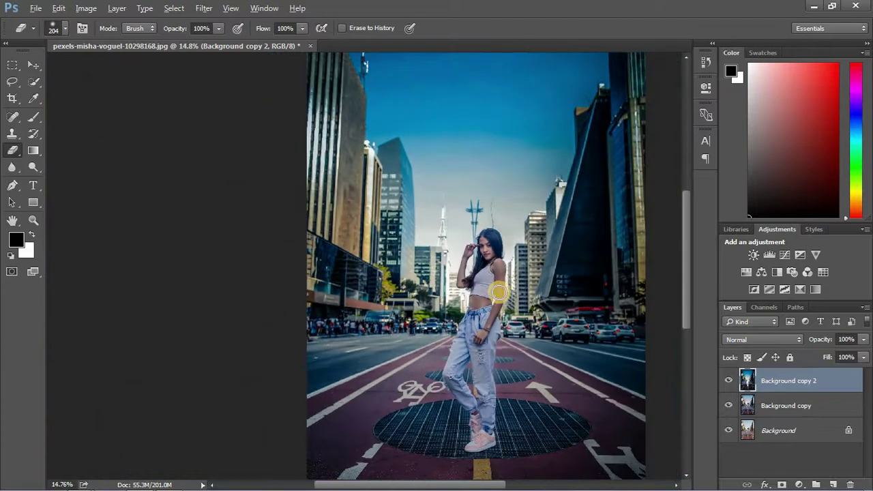
{"action": "scroll", "coordinate": [355, 312], "scroll_direction": "up", "scroll_amount": 1}
{"action": "scroll", "coordinate": [356, 311], "scroll_direction": "up", "scroll_amount": 1}
{"action": "scroll", "coordinate": [357, 311], "scroll_direction": "up", "scroll_amount": 1}
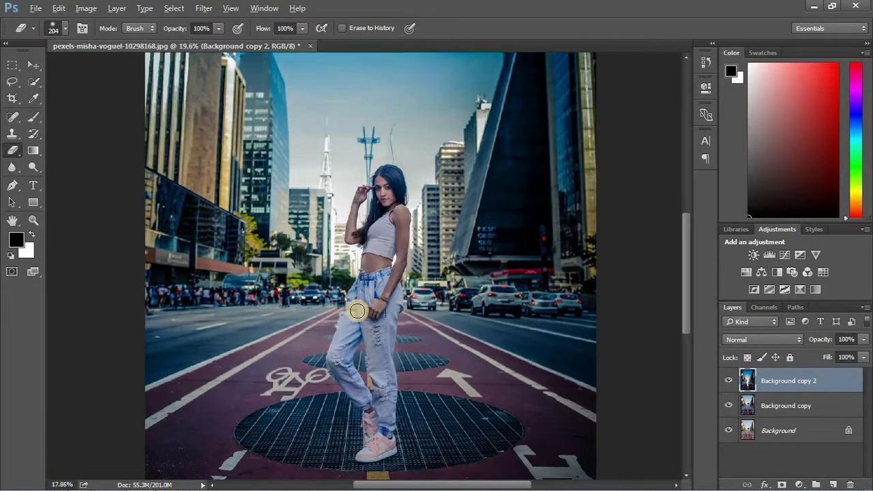
{"action": "scroll", "coordinate": [357, 311], "scroll_direction": "up", "scroll_amount": 1}
{"action": "scroll", "coordinate": [356, 311], "scroll_direction": "down", "scroll_amount": 3}
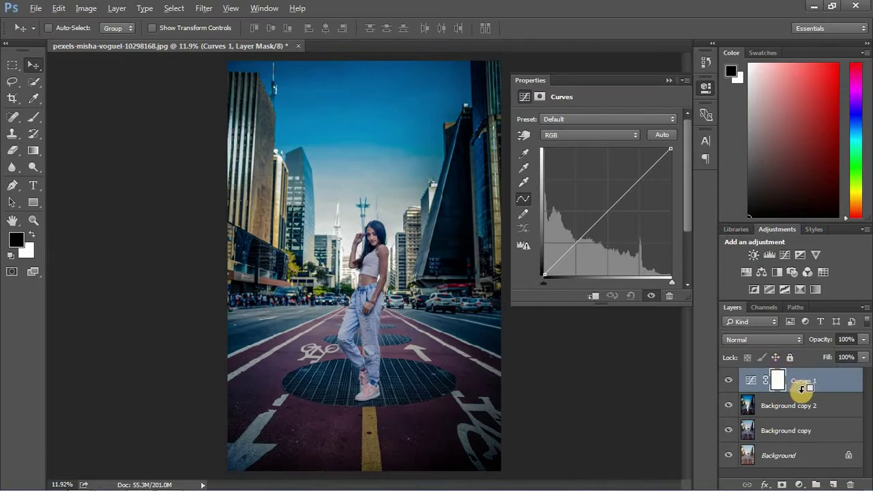
Step: Clip Curves 1 to Background copy 2 and build an S-curve with a raised black point
{"action": "left_click", "coordinate": [803, 391], "text": "alt"}
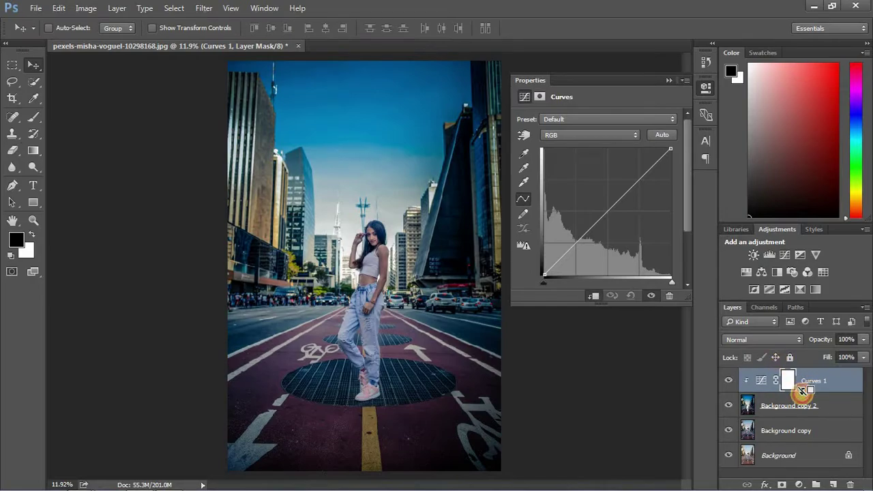
{"action": "left_click", "coordinate": [575, 243]}
{"action": "left_click", "coordinate": [607, 211]}
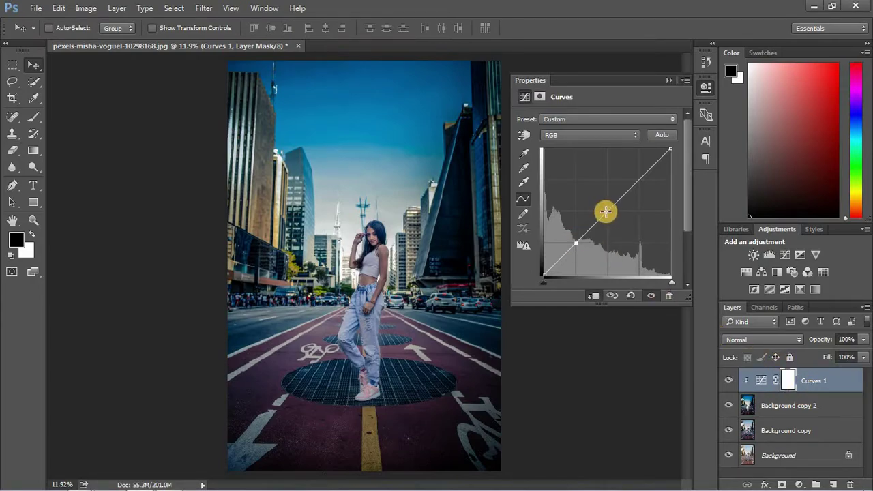
{"action": "left_click", "coordinate": [637, 180]}
{"action": "left_click_drag", "start_coordinate": [543, 275], "coordinate": [522, 253]}
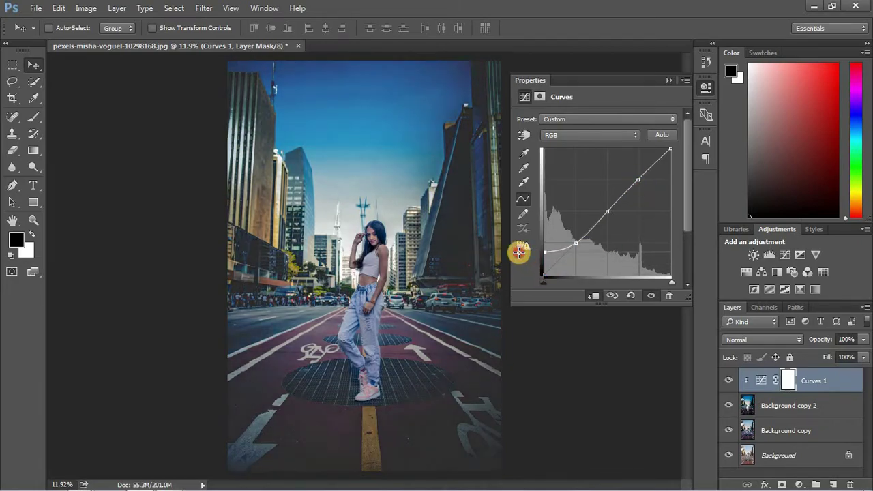
{"action": "left_click", "coordinate": [668, 81]}
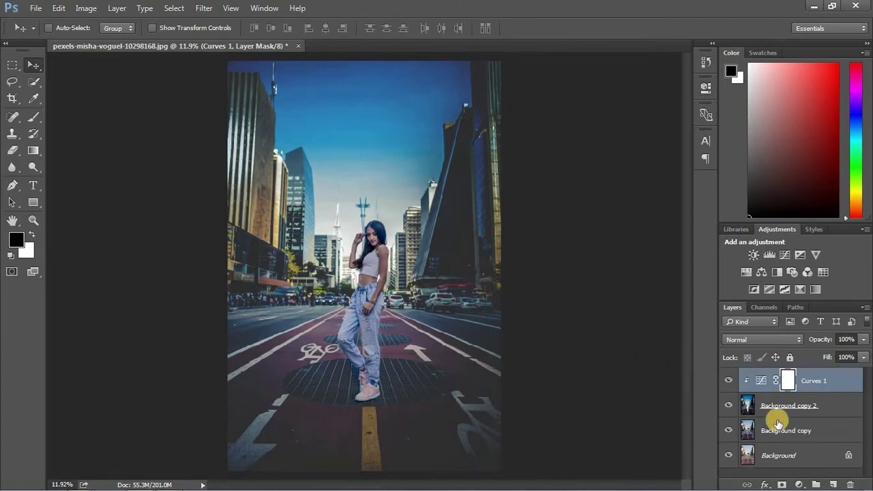
Step: Toggle layer visibility to compare the image with and without the grade and Curves
{"action": "left_click", "coordinate": [729, 430], "text": "alt"}
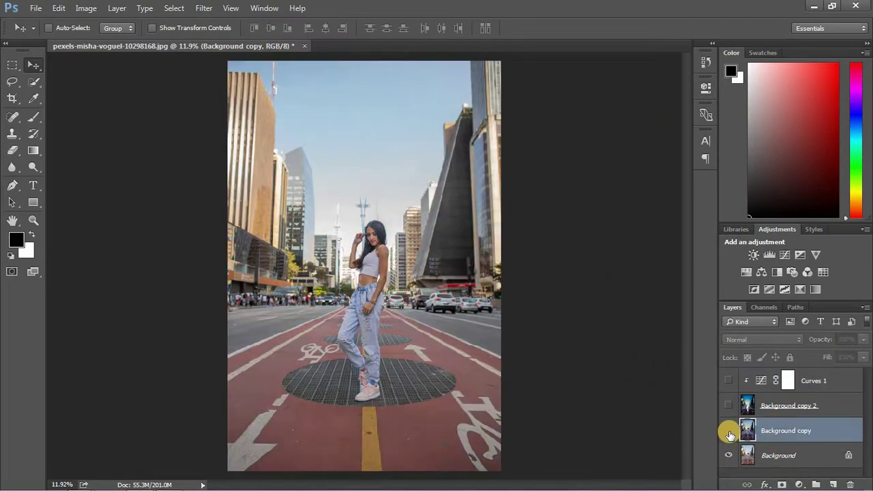
{"action": "left_click", "coordinate": [728, 405]}
{"action": "left_click", "coordinate": [728, 381]}
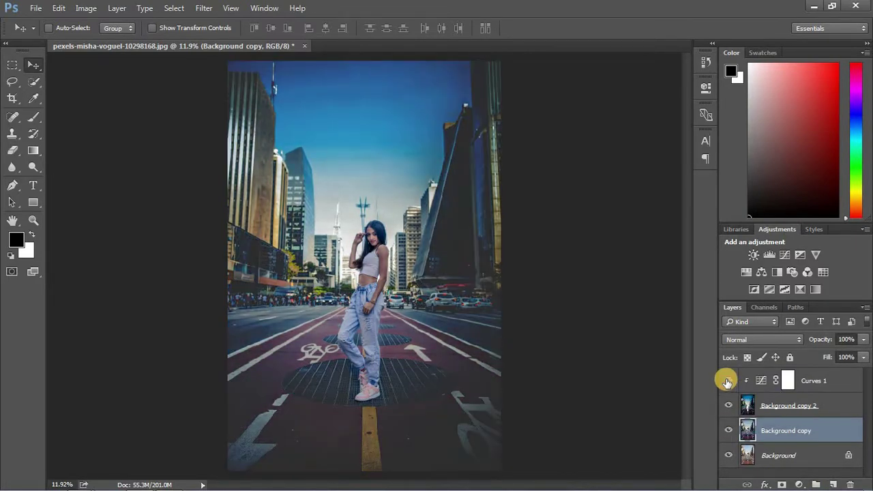
{"action": "left_click", "coordinate": [727, 381]}
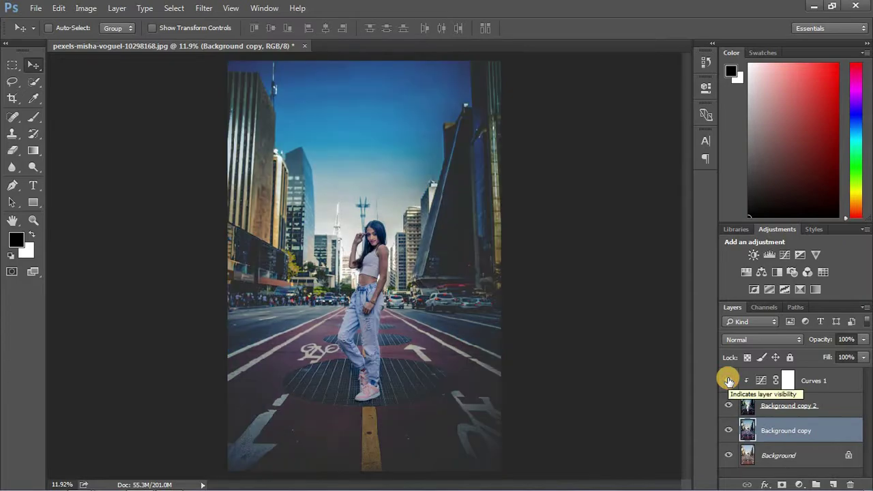
{"action": "left_click", "coordinate": [728, 380]}
{"action": "left_click", "coordinate": [728, 381]}
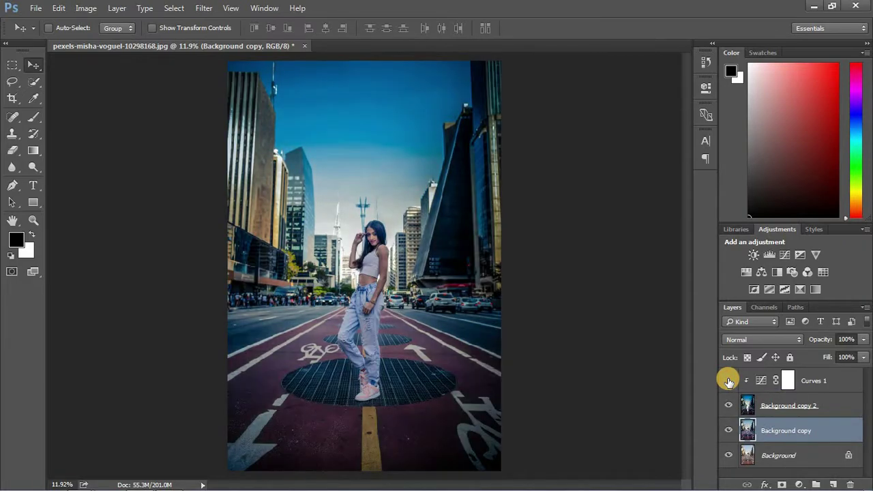
{"action": "left_click", "coordinate": [729, 380]}
Step: Delete the stray vector mask on Curves 1 and add a Brightness/Contrast adjustment layer
{"action": "right_click", "coordinate": [757, 380]}
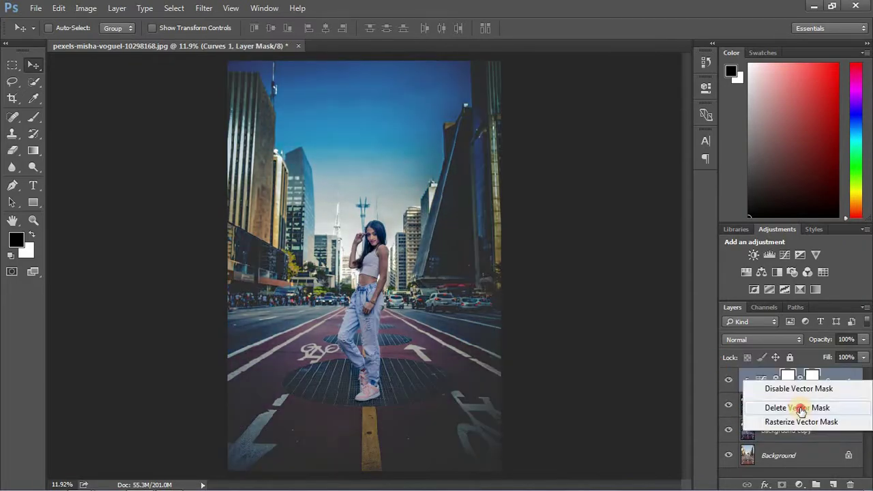
{"action": "left_click", "coordinate": [812, 380]}
{"action": "left_click", "coordinate": [798, 484]}
{"action": "left_click", "coordinate": [783, 251]}
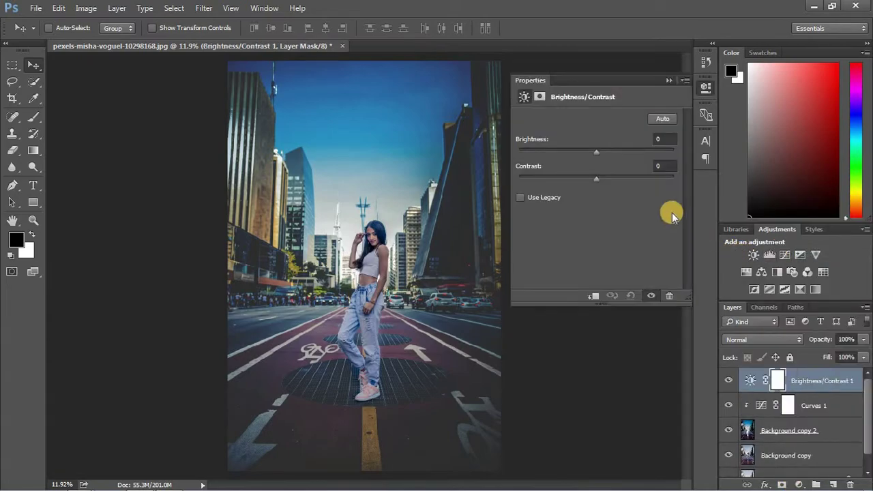
Step: Set Brightness to 29 and Contrast to -7, then select the adjustment and photo layers together
{"action": "mouse_move", "coordinate": [596, 152]}
{"action": "left_mouse_down"}
{"action": "mouse_move", "coordinate": [610, 153]}
{"action": "mouse_move", "coordinate": [590, 185]}
{"action": "left_mouse_up"}
{"action": "left_click_drag", "start_coordinate": [605, 151], "coordinate": [610, 154]}
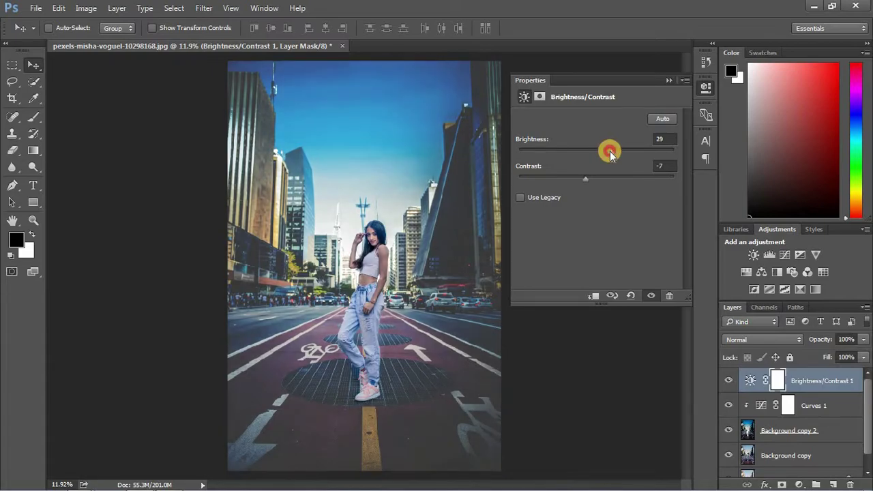
{"action": "left_click", "coordinate": [667, 81]}
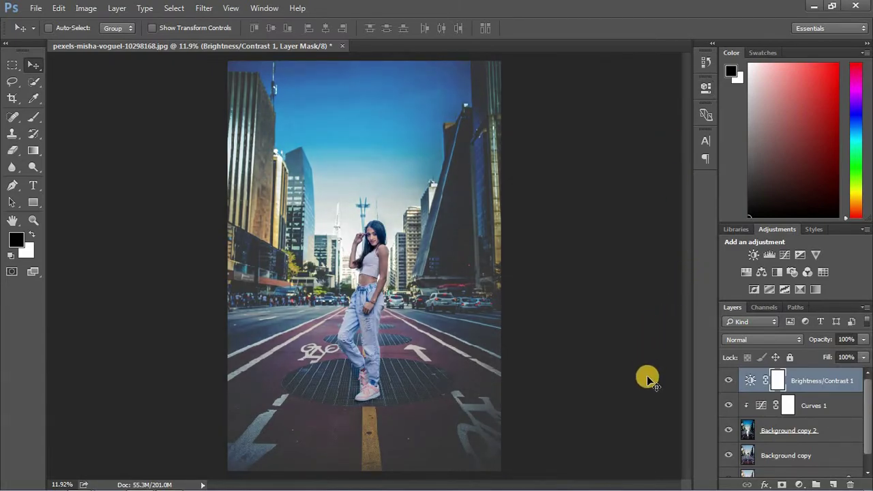
{"action": "left_click", "coordinate": [757, 405], "text": "ctrl"}
{"action": "left_click", "coordinate": [750, 430], "text": "ctrl"}
Step: Select every layer down to the Background and flatten them into one image
{"action": "left_click", "coordinate": [739, 455], "text": "ctrl"}
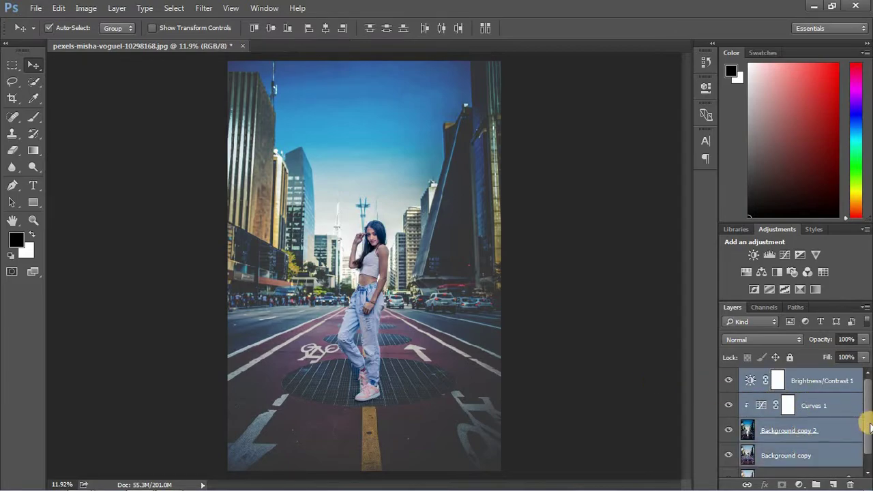
{"action": "scroll", "coordinate": [866, 443], "scroll_direction": "down", "scroll_amount": 1}
{"action": "left_click", "coordinate": [818, 464], "text": "ctrl"}
{"action": "right_click", "coordinate": [811, 444]}
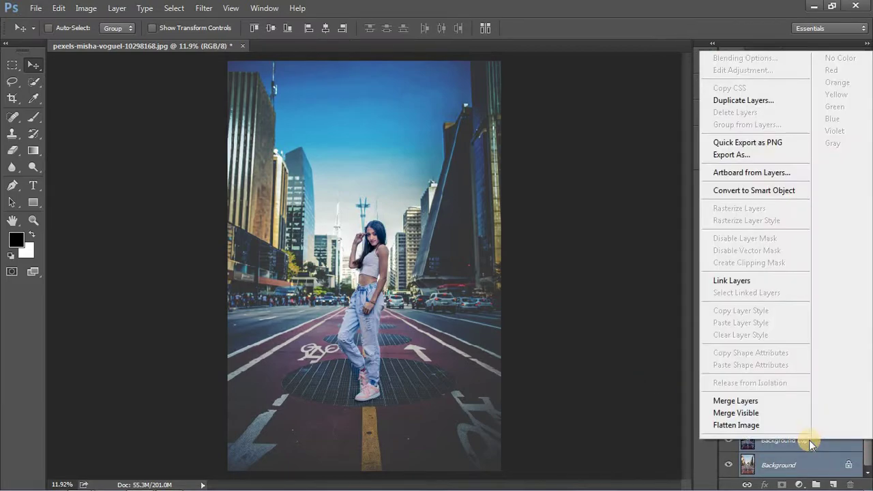
{"action": "left_click", "coordinate": [733, 401]}
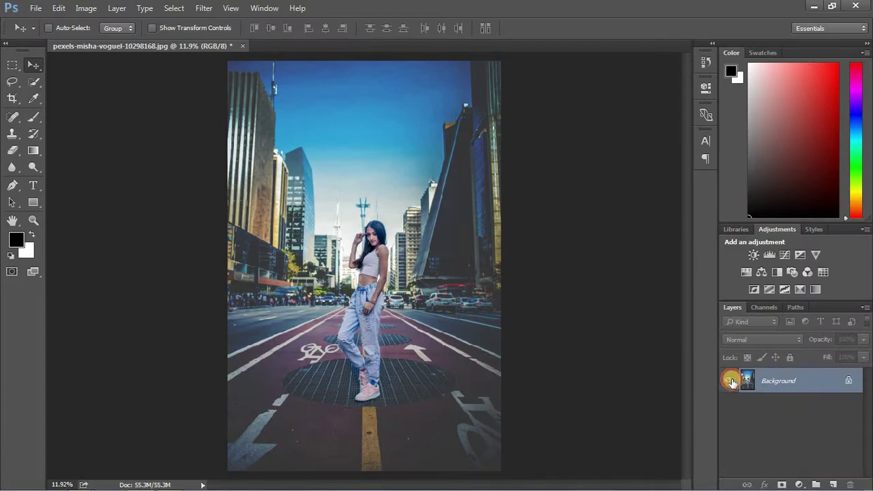
Step: Unlock the flattened Background as Layer 0 and toggle its visibility to check it
{"action": "left_click", "coordinate": [848, 379]}
{"action": "left_click", "coordinate": [728, 380]}
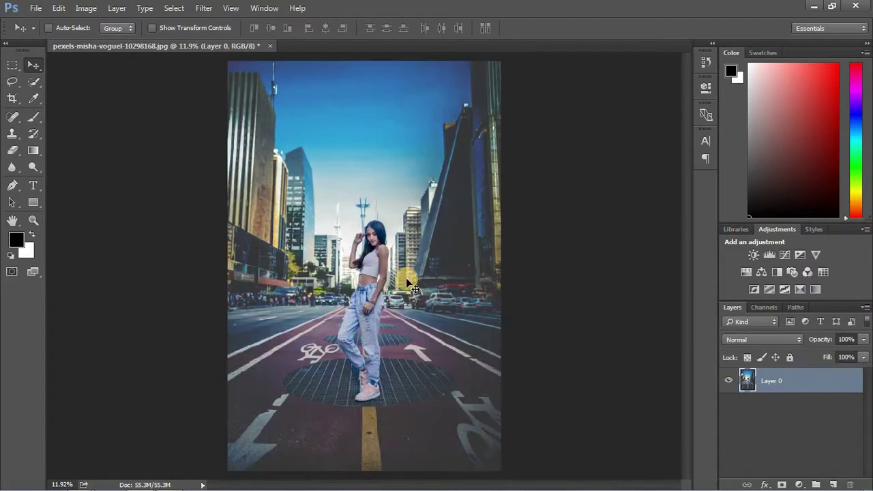
{"action": "scroll", "coordinate": [386, 265], "scroll_direction": "up", "scroll_amount": 1}
{"action": "scroll", "coordinate": [386, 265], "scroll_direction": "up", "scroll_amount": 2}
{"action": "scroll", "coordinate": [386, 264], "scroll_direction": "up", "scroll_amount": 1}
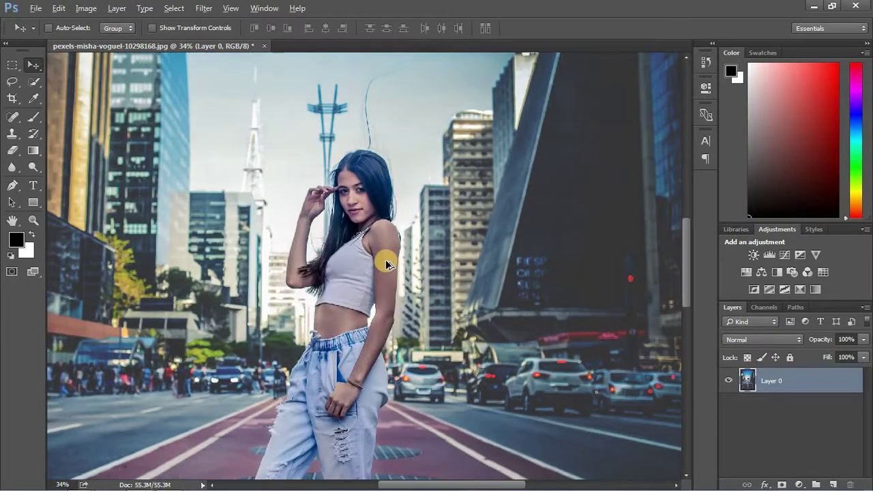
{"action": "scroll", "coordinate": [521, 241], "scroll_direction": "down", "scroll_amount": 1}
{"action": "scroll", "coordinate": [408, 288], "scroll_direction": "down", "scroll_amount": 3}
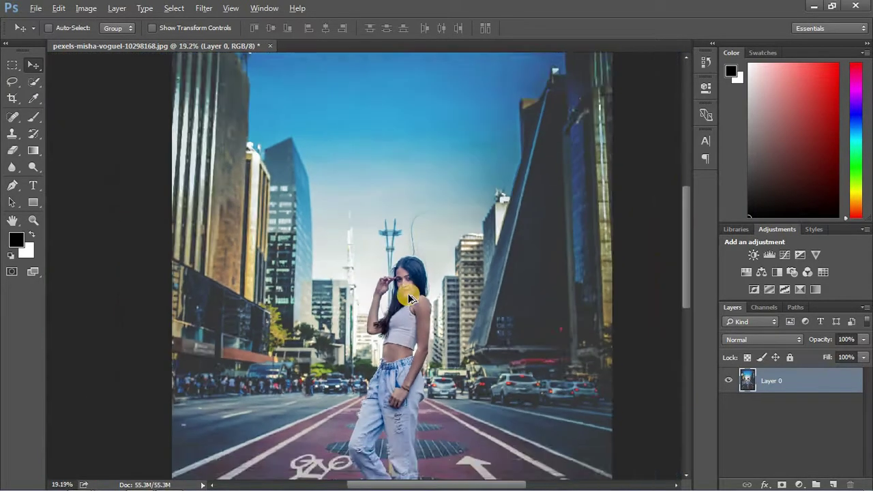
{"action": "scroll", "coordinate": [411, 305], "scroll_direction": "down", "scroll_amount": 1}
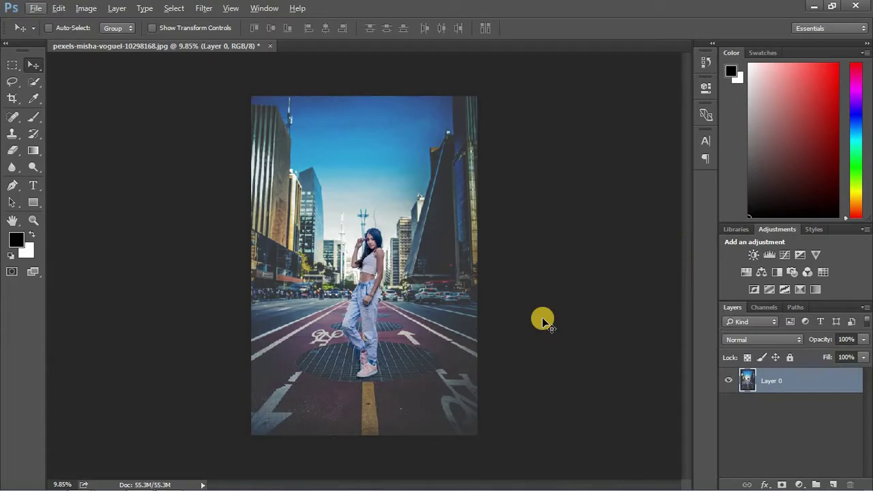